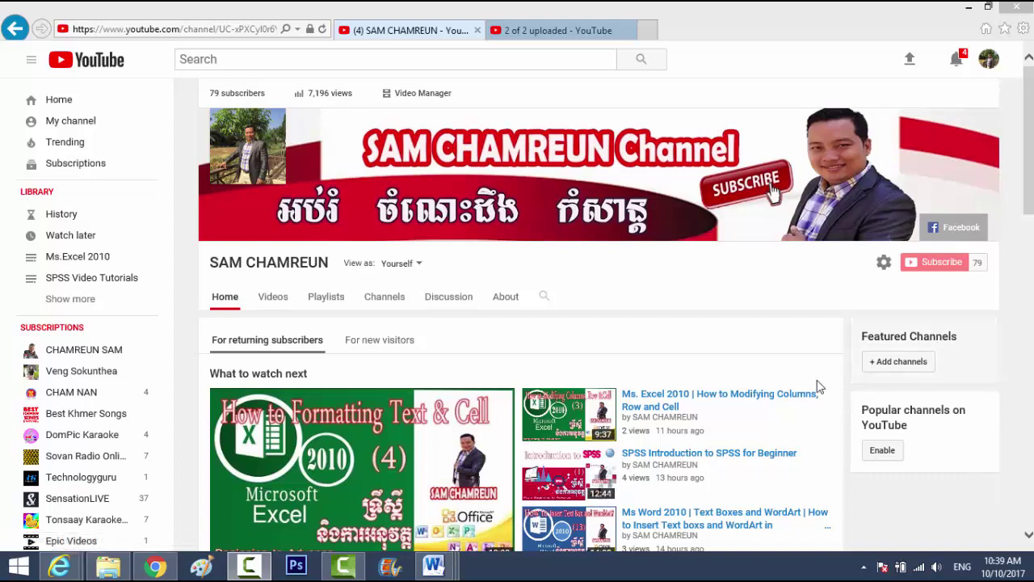
- Show the Windows 8 Apps list and scroll to the Microsoft Office 2010 programs
{"action": "left_click", "coordinate": [20, 572]}
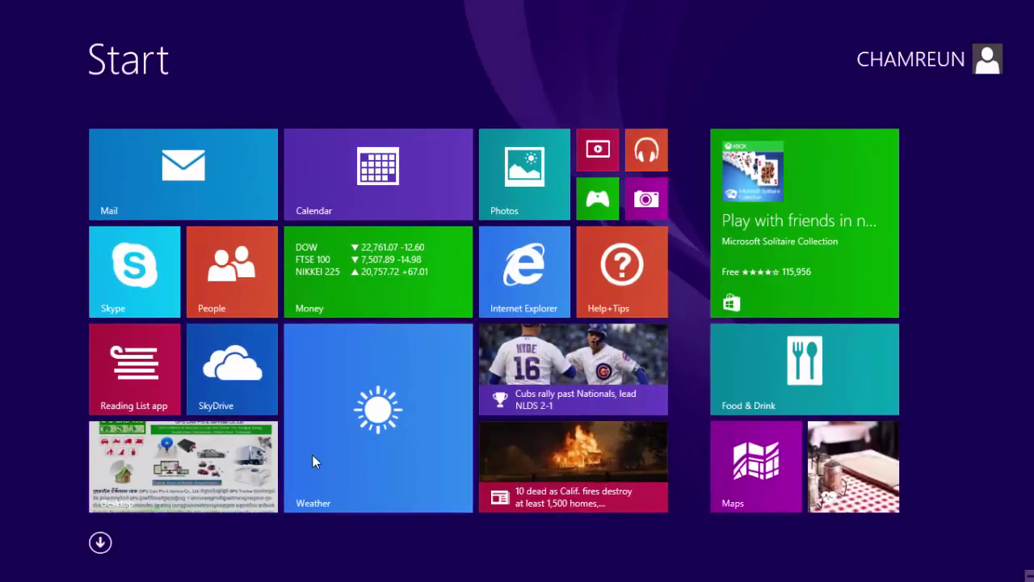
{"action": "left_click", "coordinate": [100, 542]}
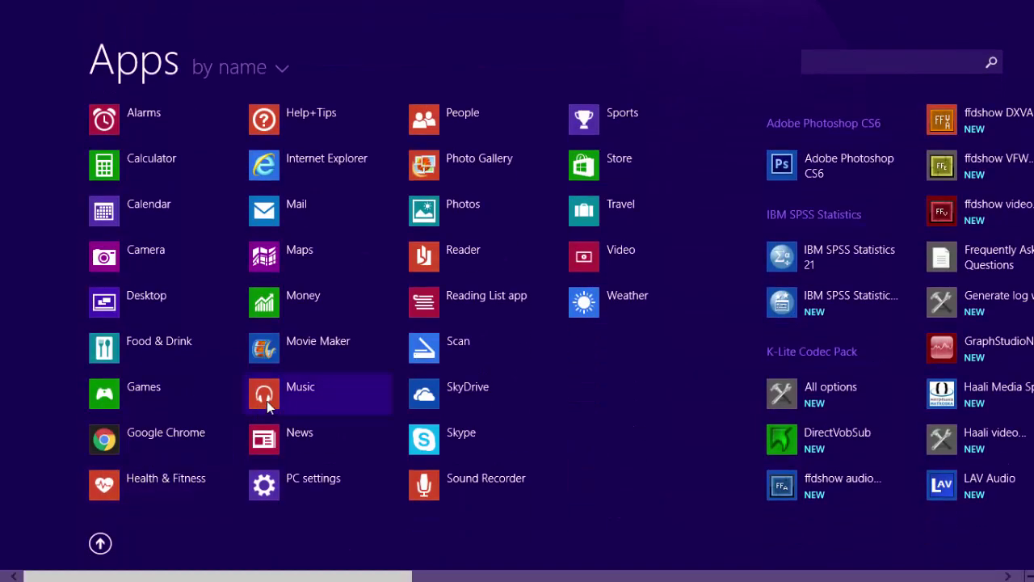
{"action": "scroll", "coordinate": [267, 401], "scroll_direction": "down", "scroll_amount": 3}
{"action": "scroll", "coordinate": [266, 401], "scroll_direction": "down", "scroll_amount": 3}
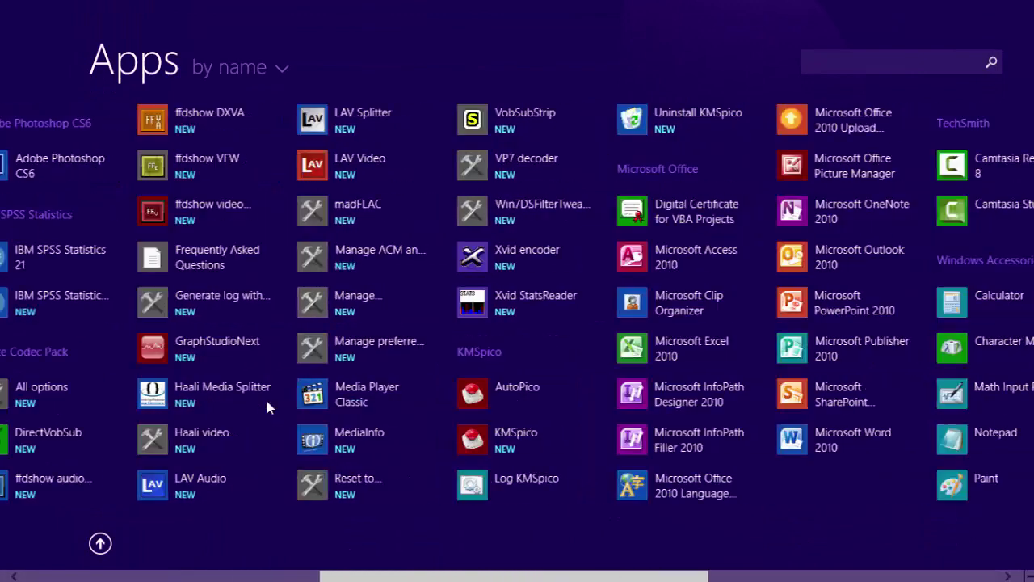
{"action": "scroll", "coordinate": [267, 401], "scroll_direction": "down", "scroll_amount": 3}
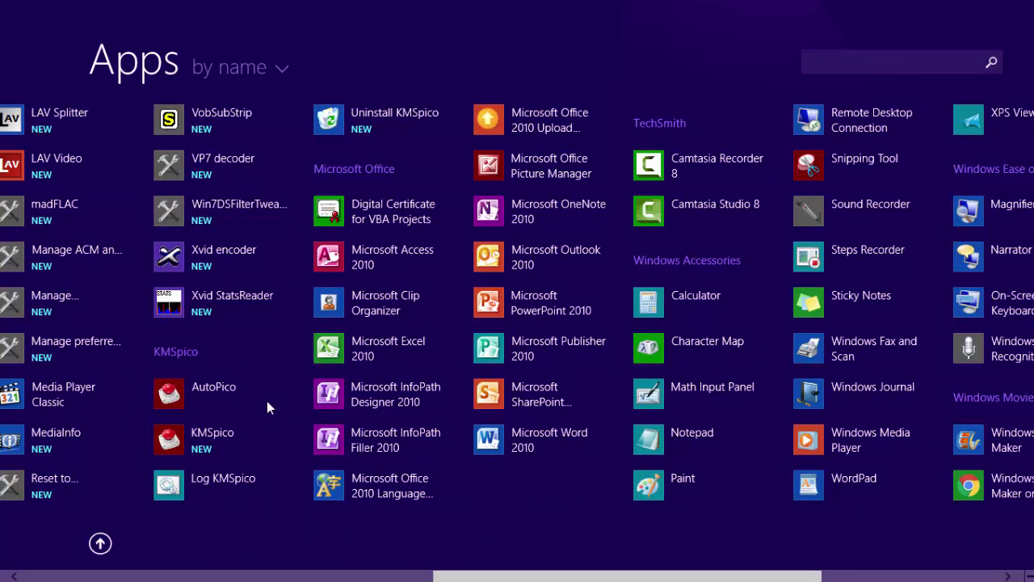
- Launch Excel 2010 with a blank workbook, widen column C and make row 3 taller
{"action": "left_click", "coordinate": [400, 341]}
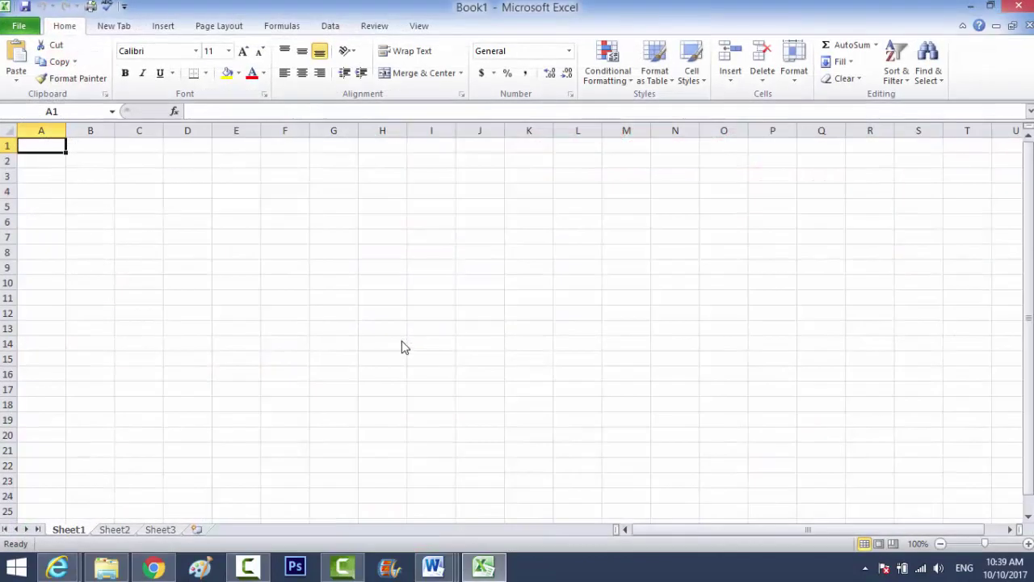
{"action": "left_click", "coordinate": [106, 172]}
{"action": "left_click", "coordinate": [137, 175]}
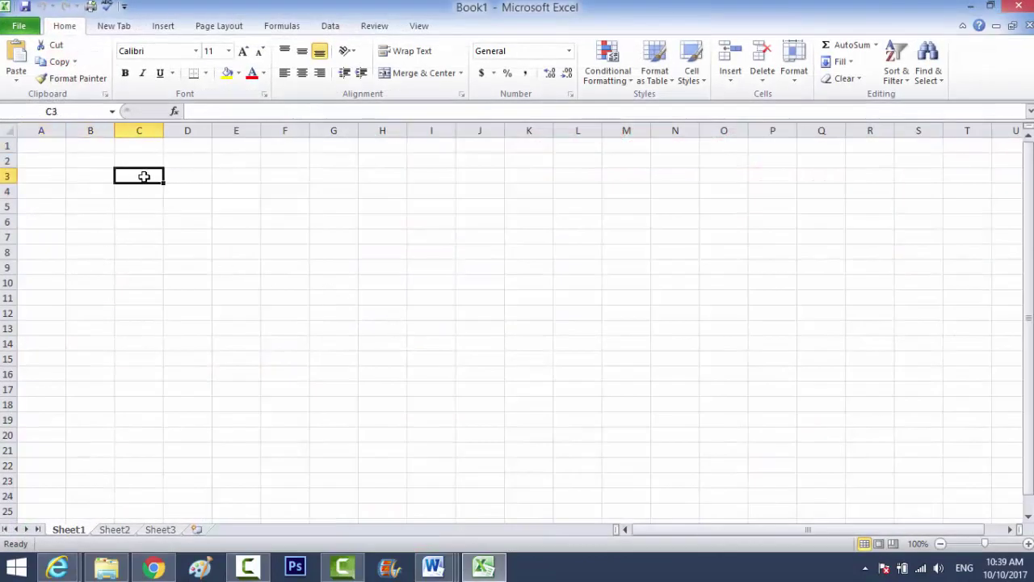
{"action": "left_click", "coordinate": [170, 174]}
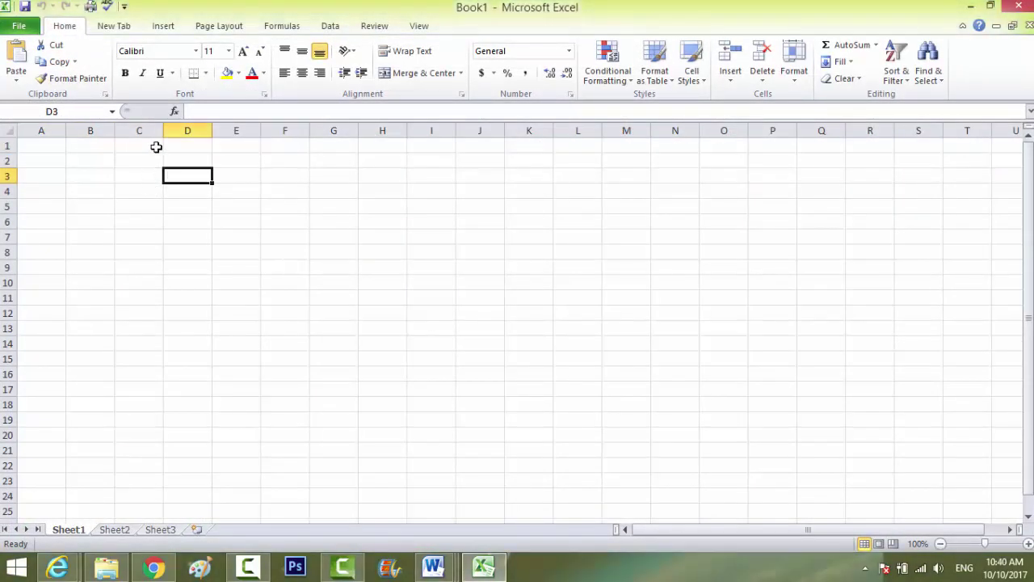
{"action": "left_click_drag", "start_coordinate": [163, 130], "coordinate": [194, 130]}
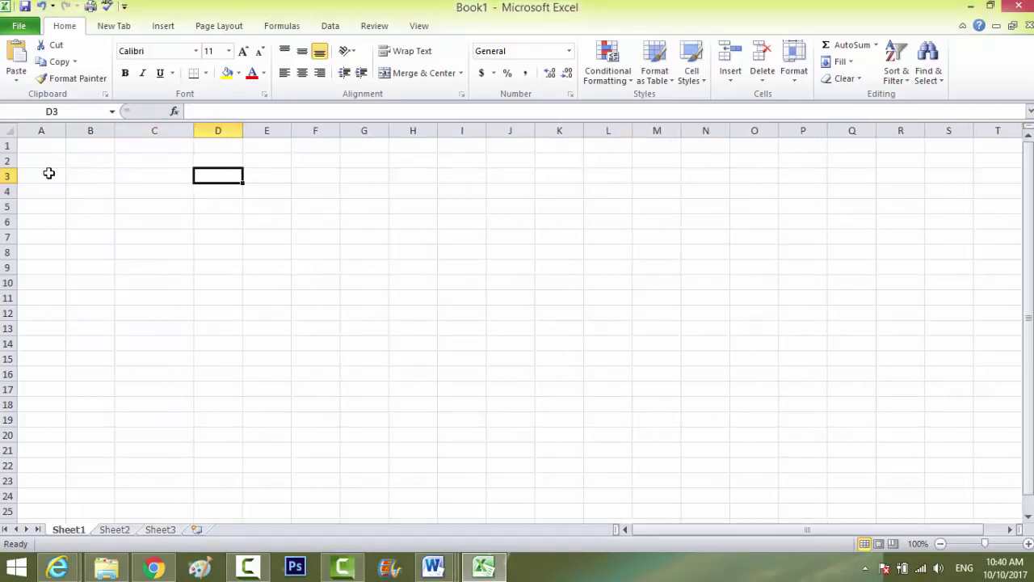
{"action": "left_click_drag", "start_coordinate": [13, 183], "coordinate": [14, 197]}
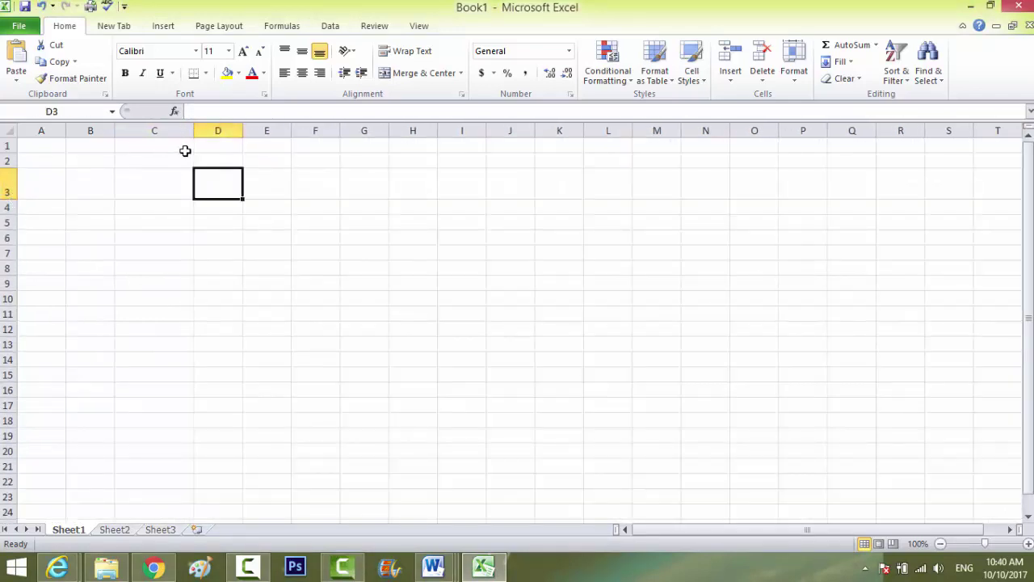
- Insert a new column at D and a new row at row 6
{"action": "right_click", "coordinate": [216, 131]}
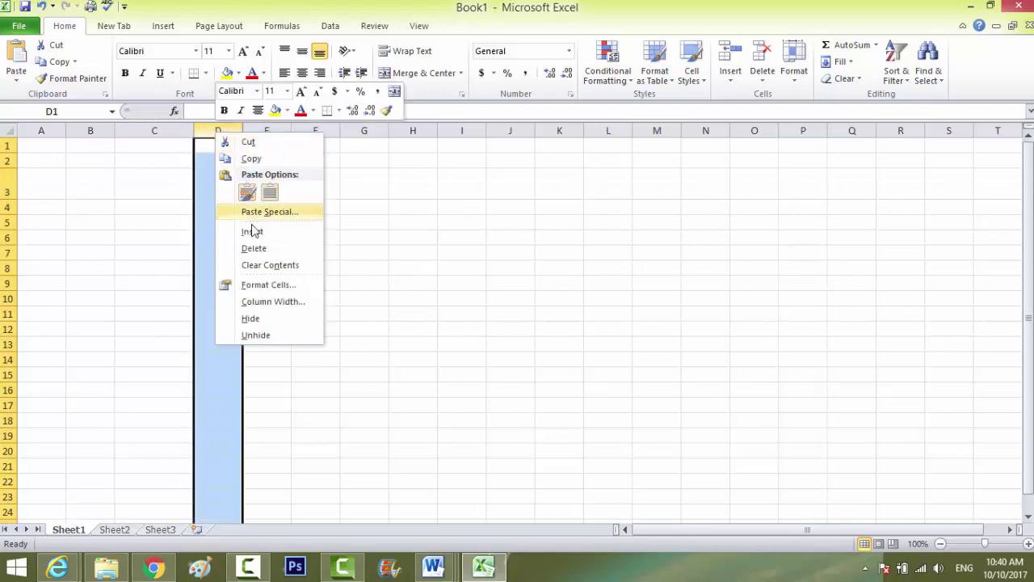
{"action": "left_click", "coordinate": [253, 231]}
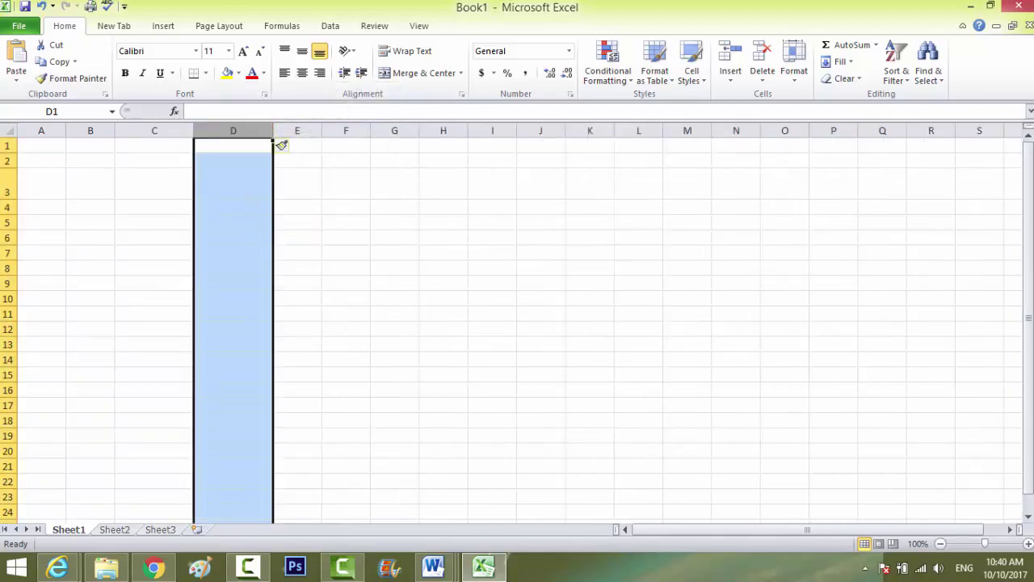
{"action": "right_click", "coordinate": [8, 239]}
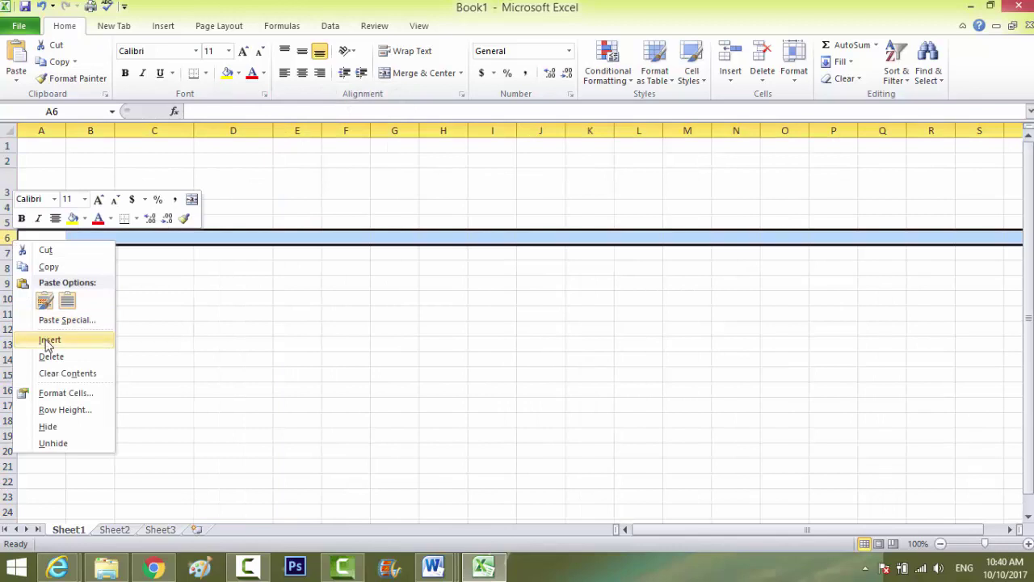
{"action": "left_click", "coordinate": [50, 339]}
{"action": "left_click", "coordinate": [70, 315]}
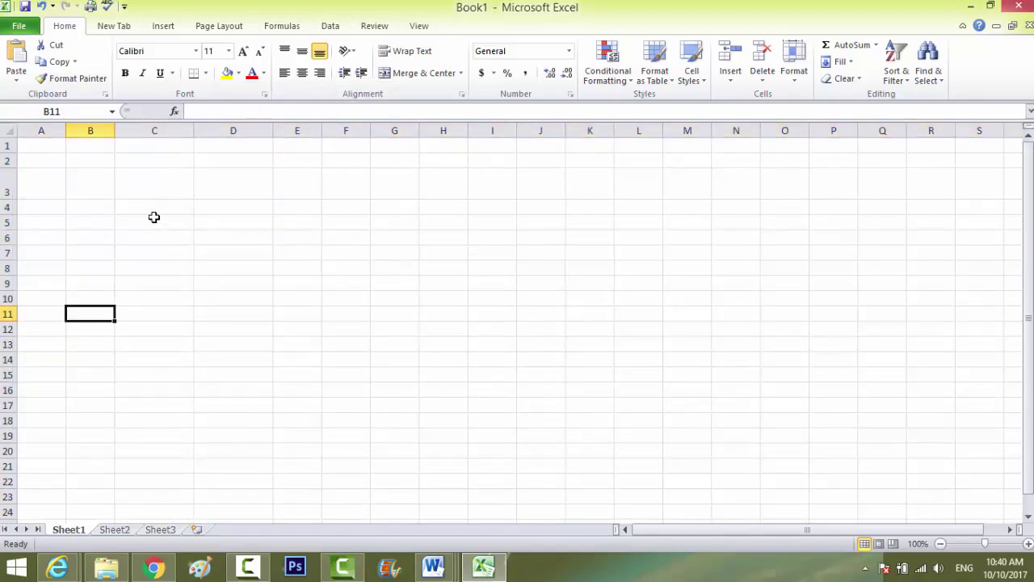
{"action": "left_click", "coordinate": [222, 183]}
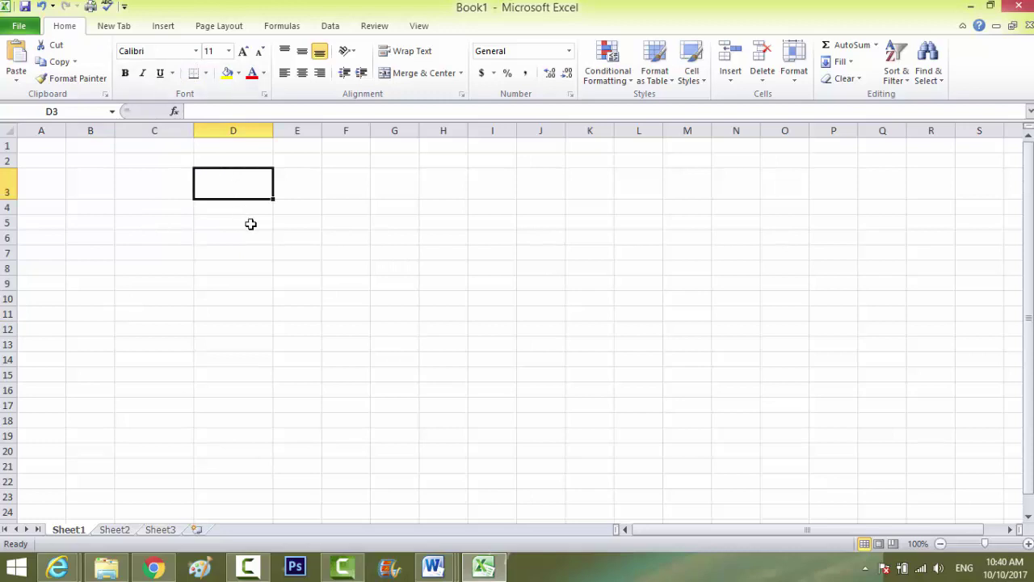
- Enter 'Adjust Text' in D3 and format it as Aharoni, size 24 increased to 36
{"action": "type", "text": "Ad"}
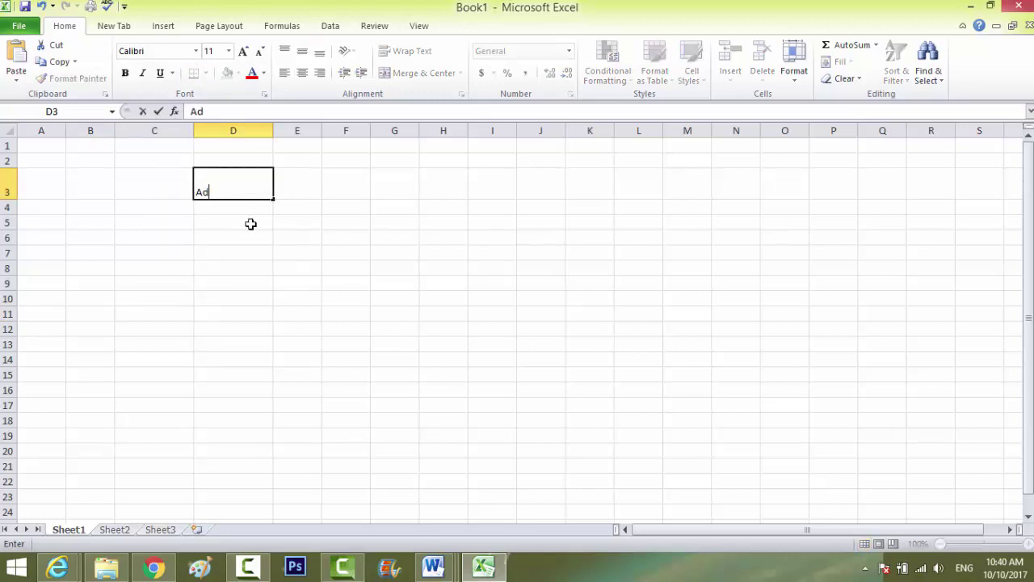
{"action": "type", "text": "just"}
{"action": "type", "text": " Text"}
{"action": "key", "text": "Return"}
{"action": "left_click", "coordinate": [242, 183]}
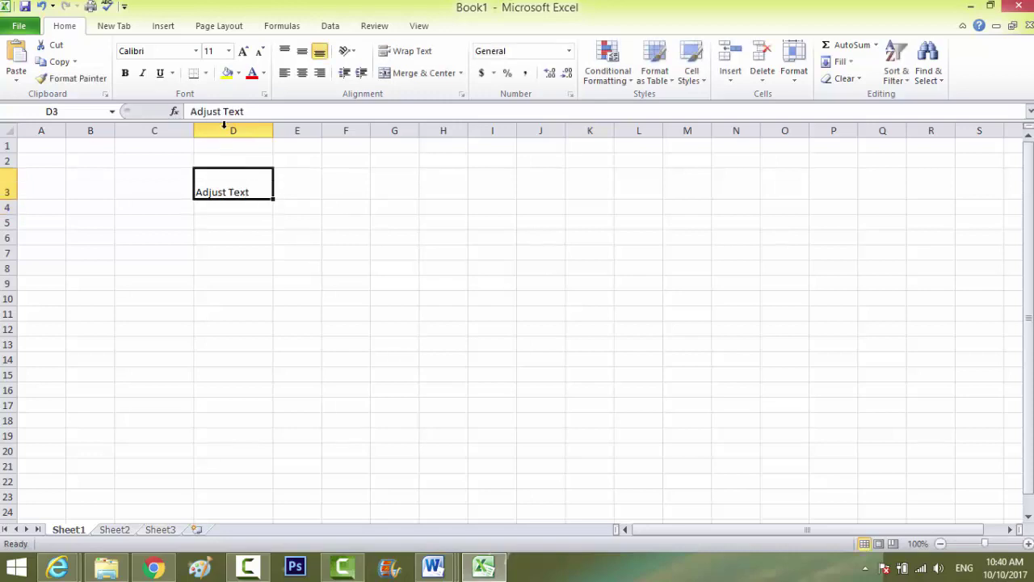
{"action": "left_click", "coordinate": [195, 52]}
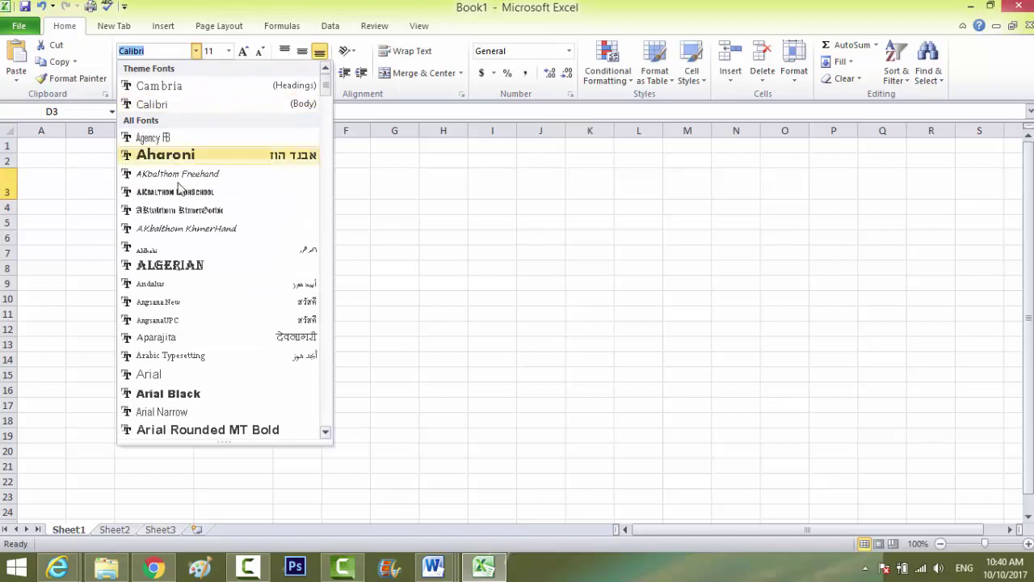
{"action": "left_click", "coordinate": [189, 155]}
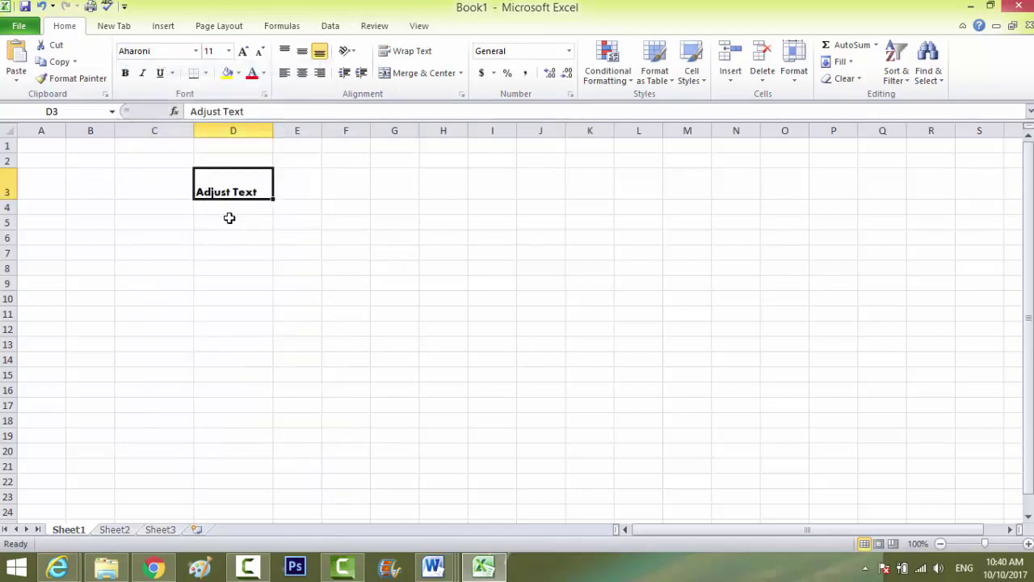
{"action": "left_click", "coordinate": [229, 51]}
{"action": "left_click", "coordinate": [212, 196]}
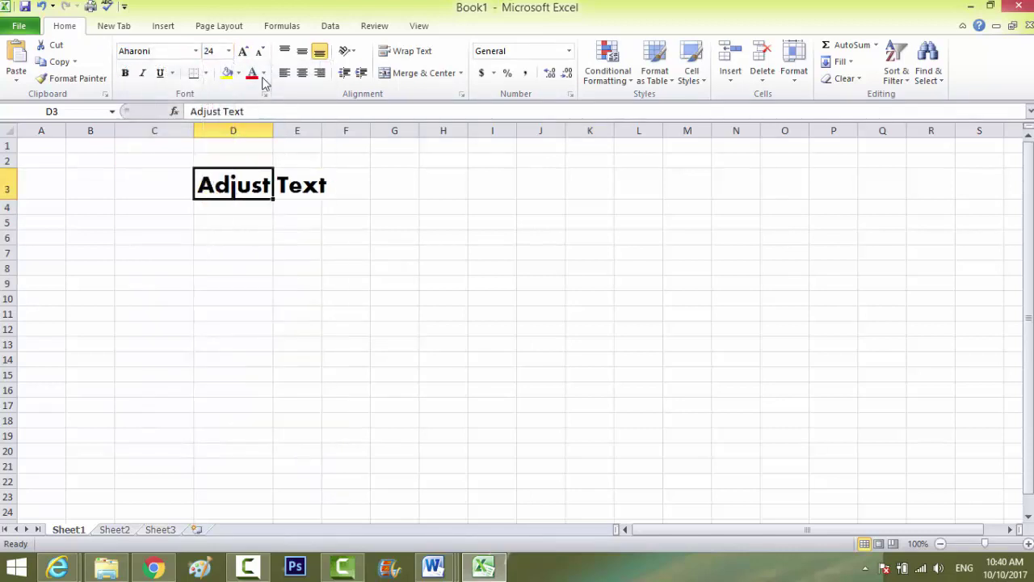
{"action": "left_click", "coordinate": [244, 52]}
{"action": "left_click", "coordinate": [244, 52]}
{"action": "left_click", "coordinate": [244, 52]}
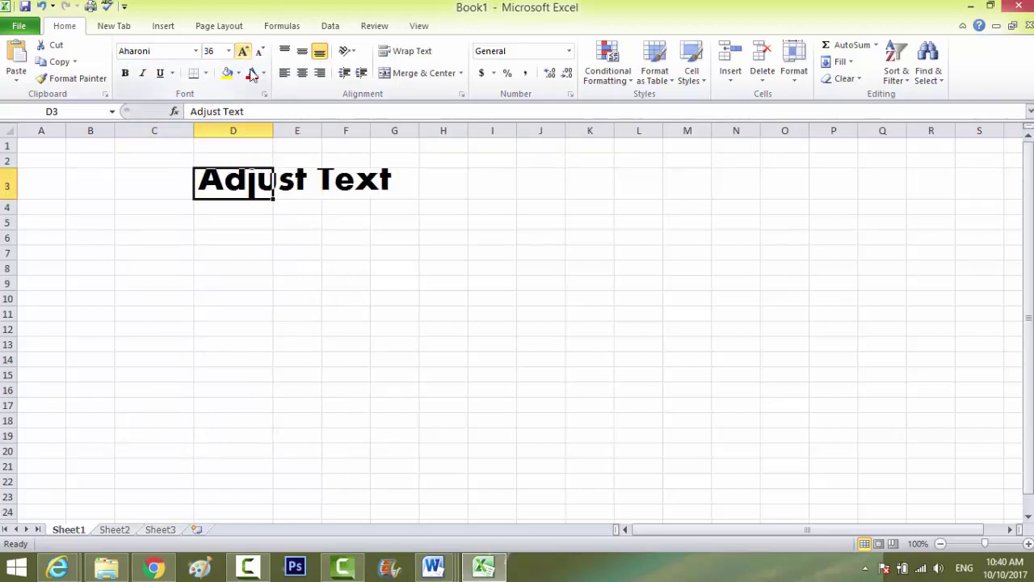
- Autofit column D's width and row 3's height to the enlarged title
{"action": "left_click", "coordinate": [283, 251]}
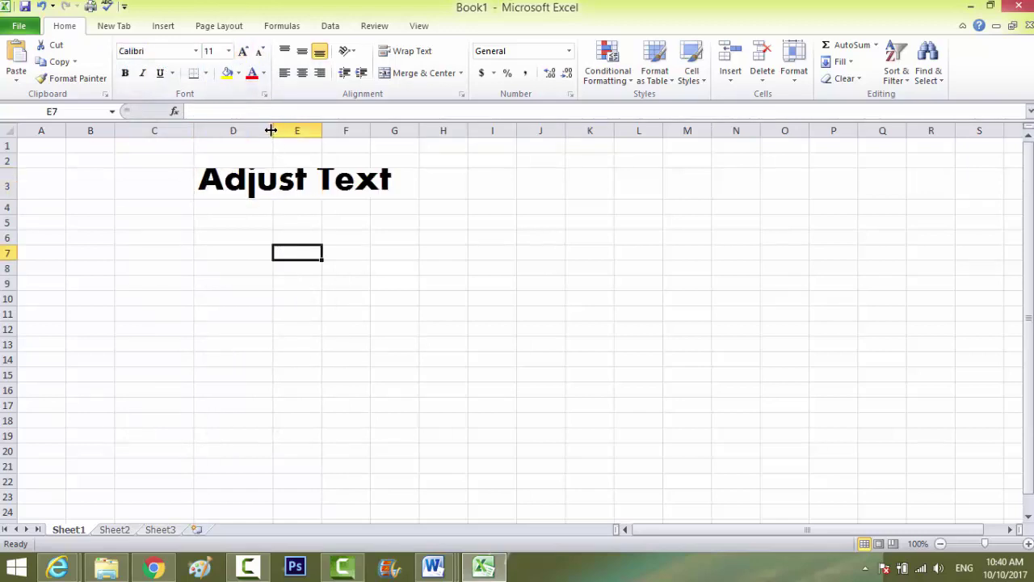
{"action": "double_click", "coordinate": [272, 130]}
{"action": "left_click", "coordinate": [289, 221]}
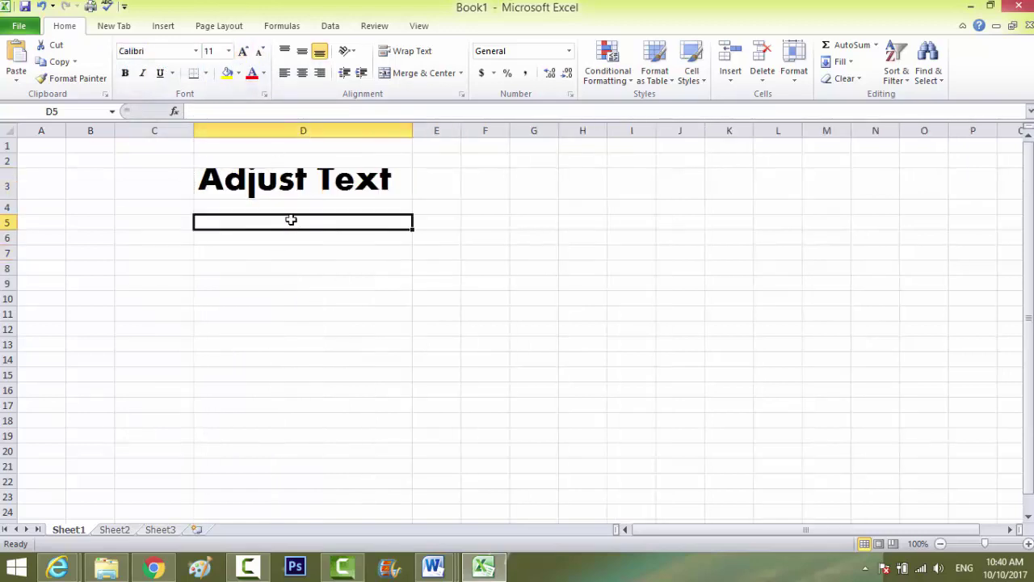
{"action": "double_click", "coordinate": [15, 199]}
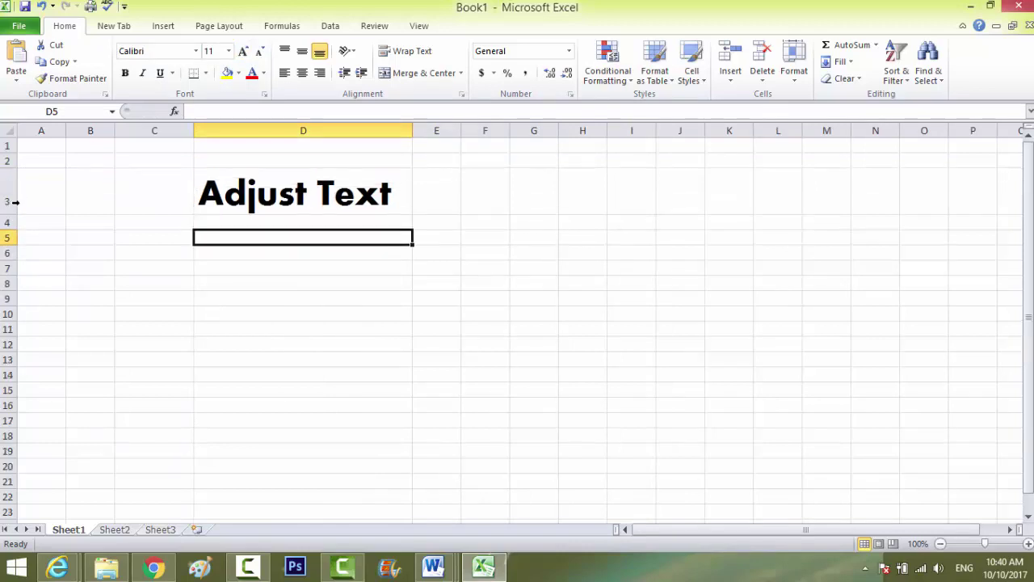
{"action": "left_click", "coordinate": [304, 279]}
{"action": "left_click", "coordinate": [283, 201]}
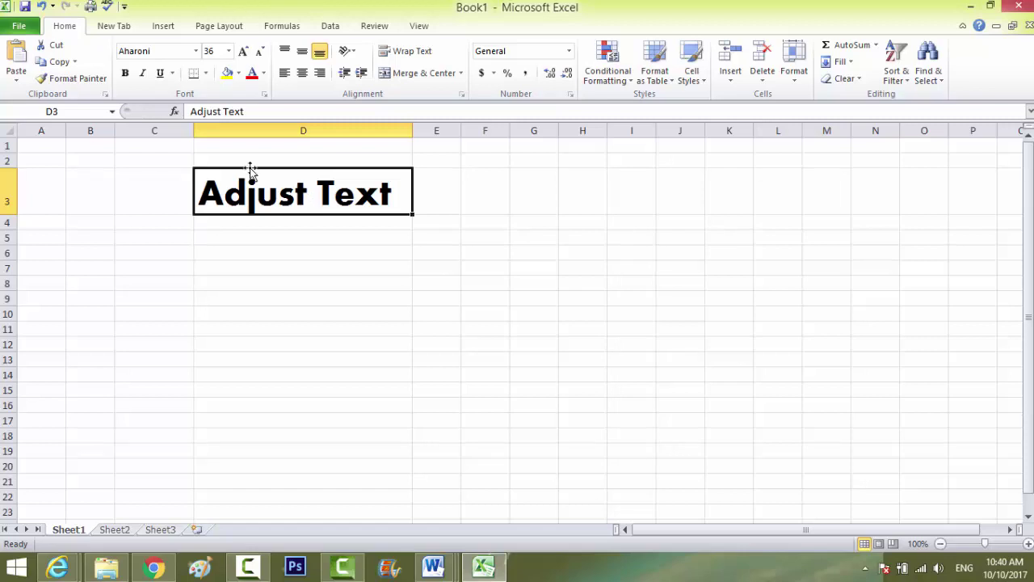
- Give the title cell D3 an orange fill
{"action": "left_click", "coordinate": [238, 74]}
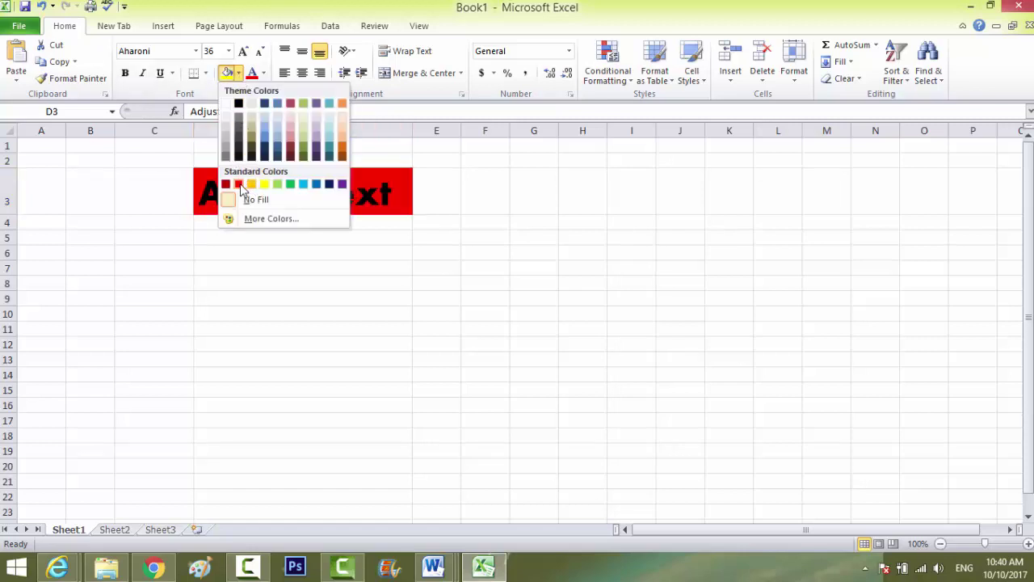
{"action": "left_click", "coordinate": [252, 184]}
{"action": "left_click", "coordinate": [282, 266]}
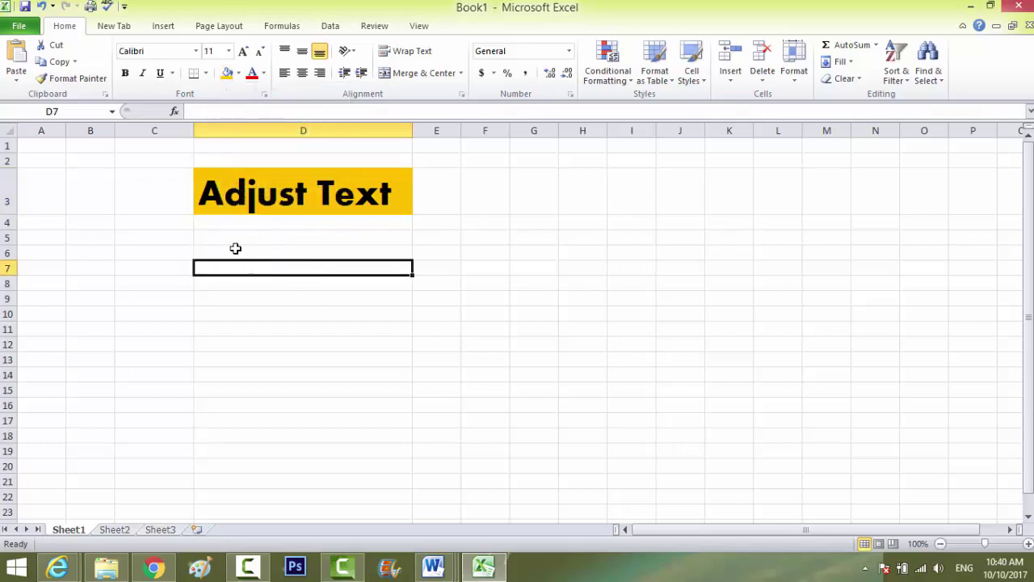
- Bring up Format Cells for the title cell D3
{"action": "left_click", "coordinate": [312, 238]}
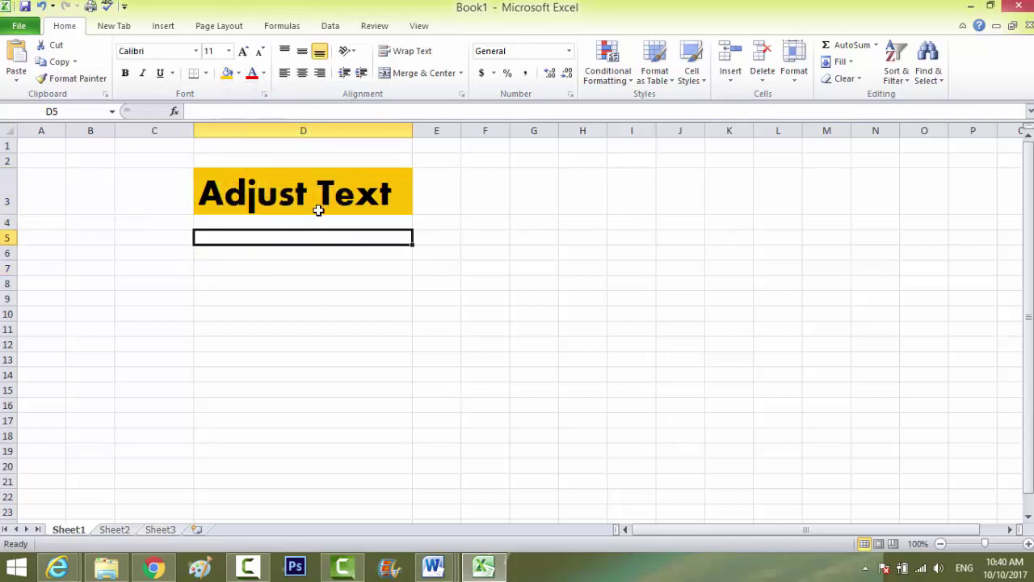
{"action": "left_click", "coordinate": [316, 206]}
{"action": "right_click", "coordinate": [321, 208]}
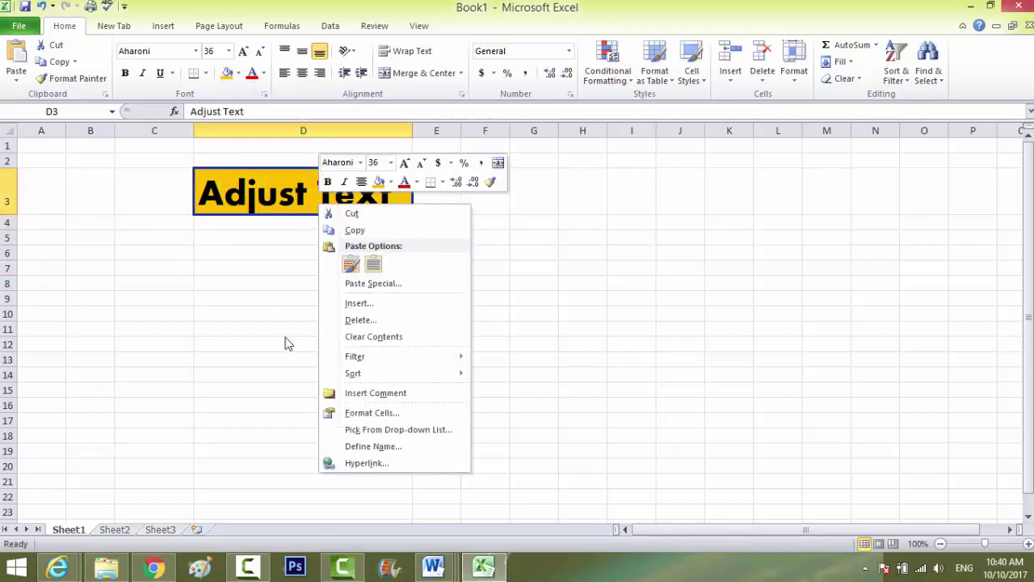
{"action": "left_click", "coordinate": [366, 413]}
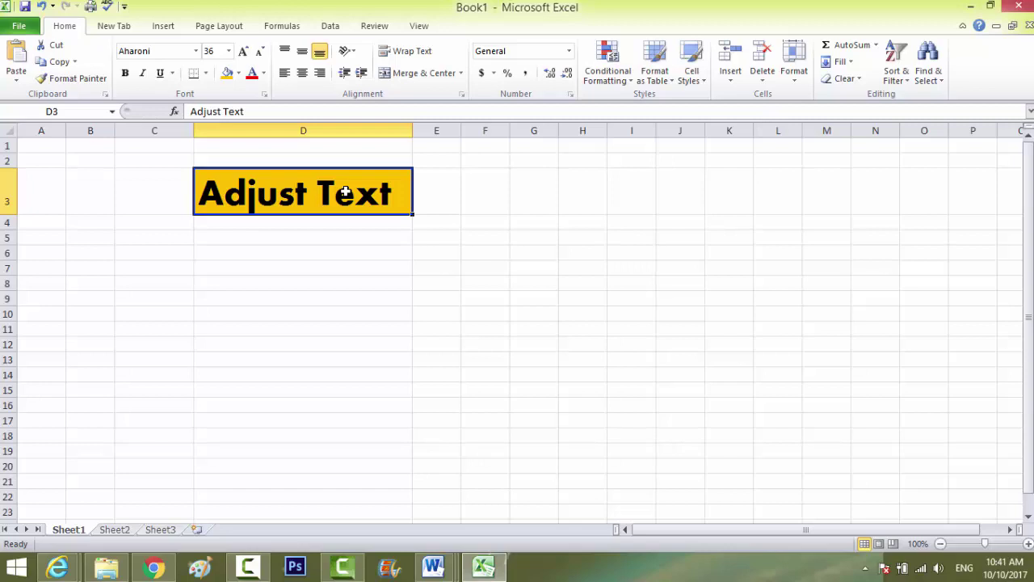
- Apply a double-line outline border to D3 from the Format Cells Border settings
{"action": "key", "text": "ctrl+1"}
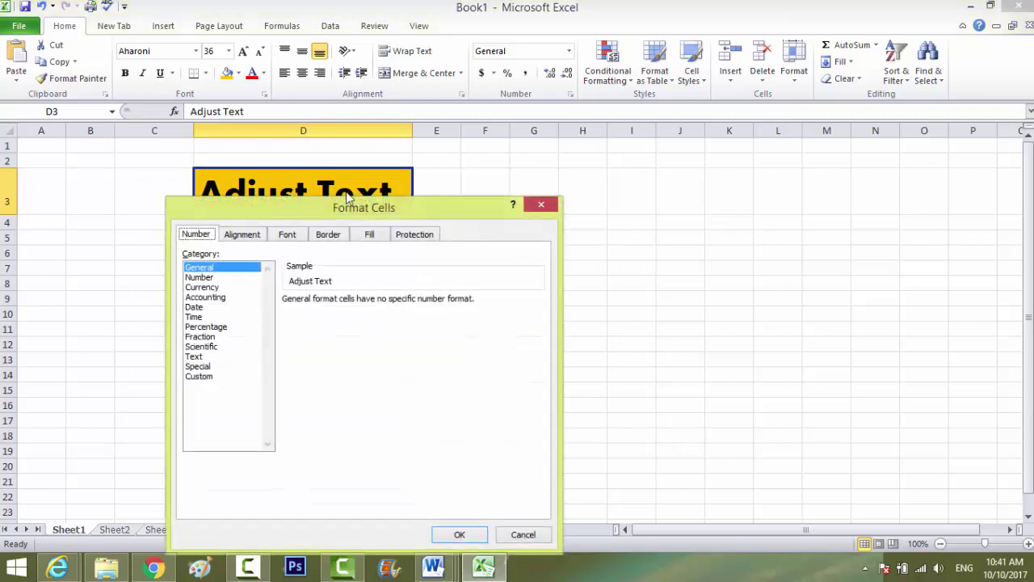
{"action": "left_click_drag", "start_coordinate": [348, 208], "coordinate": [349, 161]}
{"action": "left_click", "coordinate": [332, 192]}
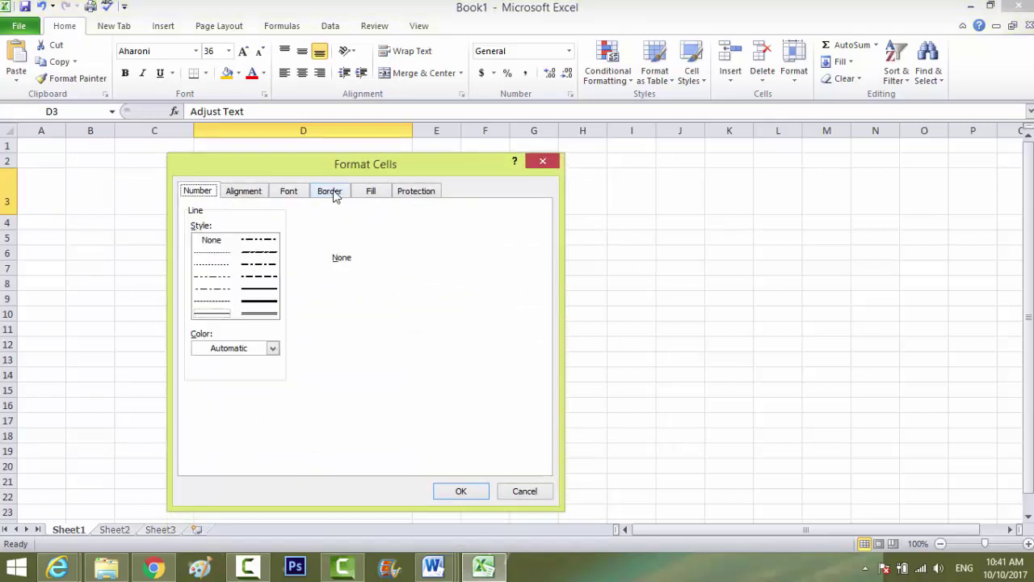
{"action": "left_click", "coordinate": [382, 236]}
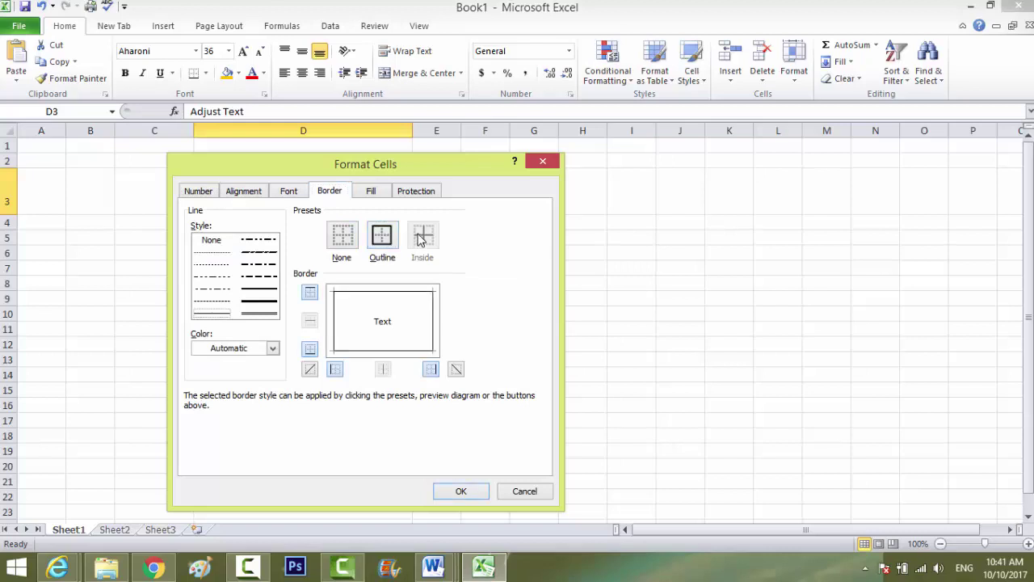
{"action": "left_click", "coordinate": [265, 314]}
{"action": "left_click", "coordinate": [385, 240]}
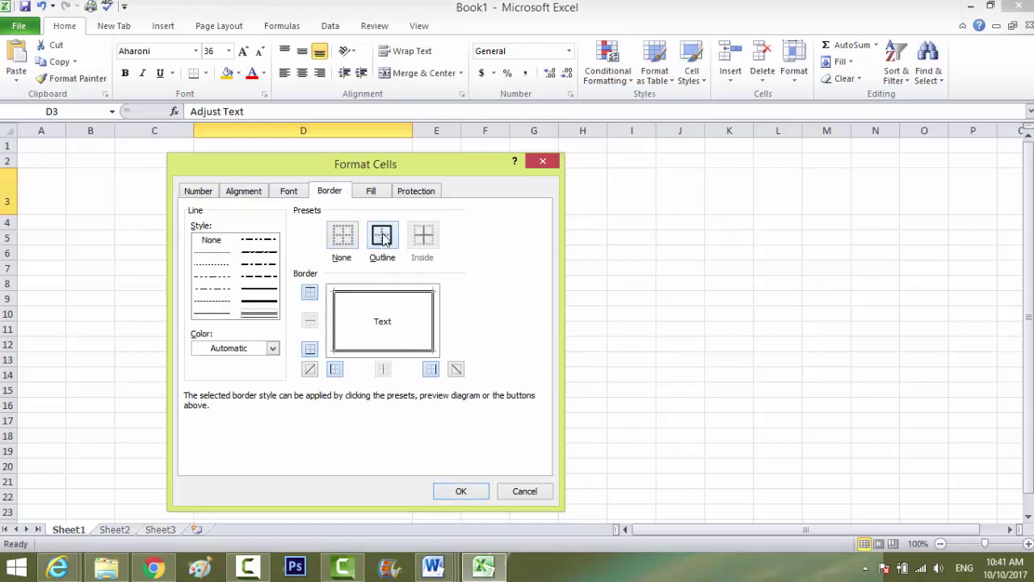
{"action": "left_click", "coordinate": [214, 314]}
{"action": "left_click", "coordinate": [378, 326]}
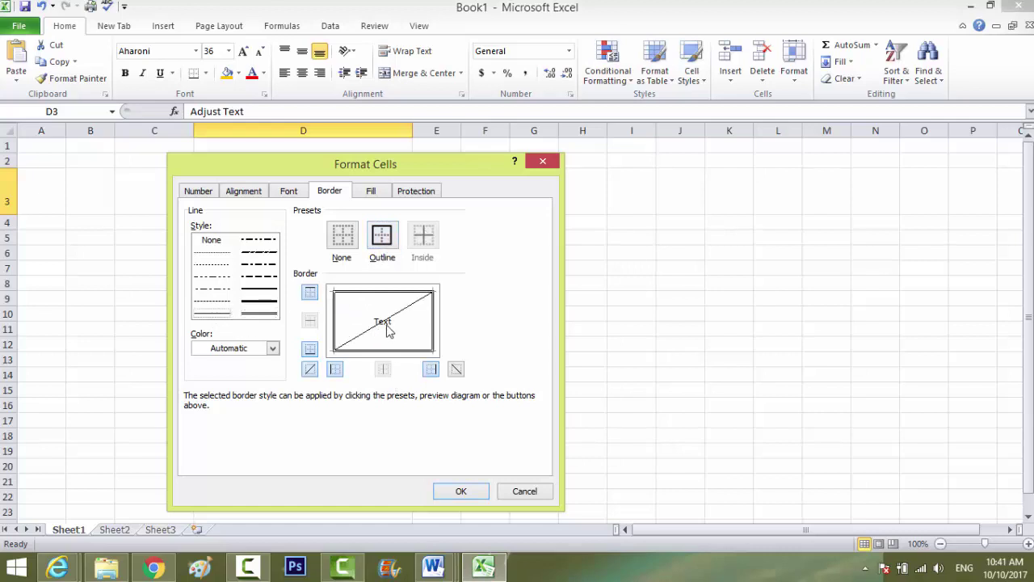
{"action": "left_click", "coordinate": [419, 313]}
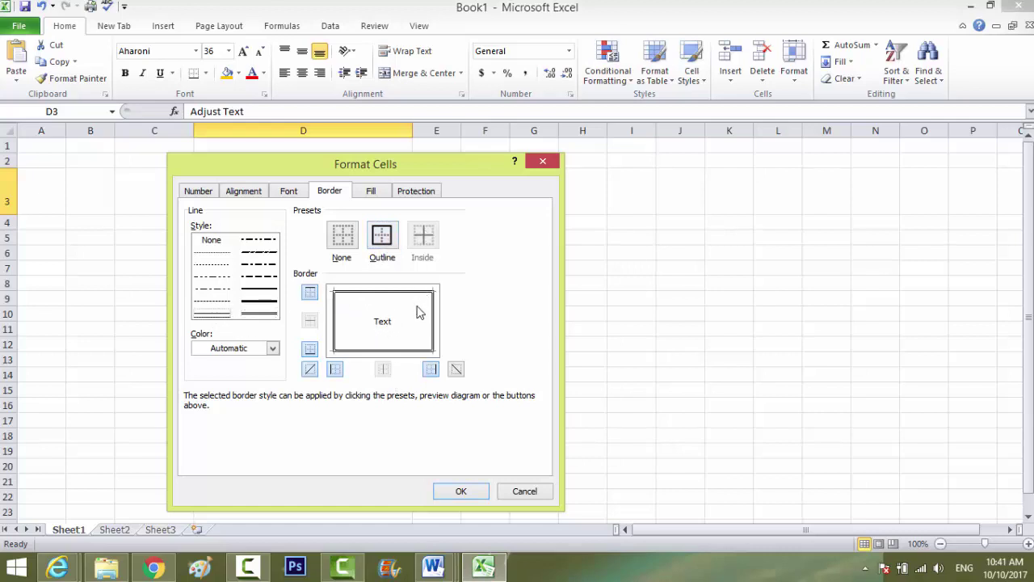
{"action": "left_click_drag", "start_coordinate": [445, 491], "coordinate": [414, 428]}
{"action": "left_click", "coordinate": [462, 491]}
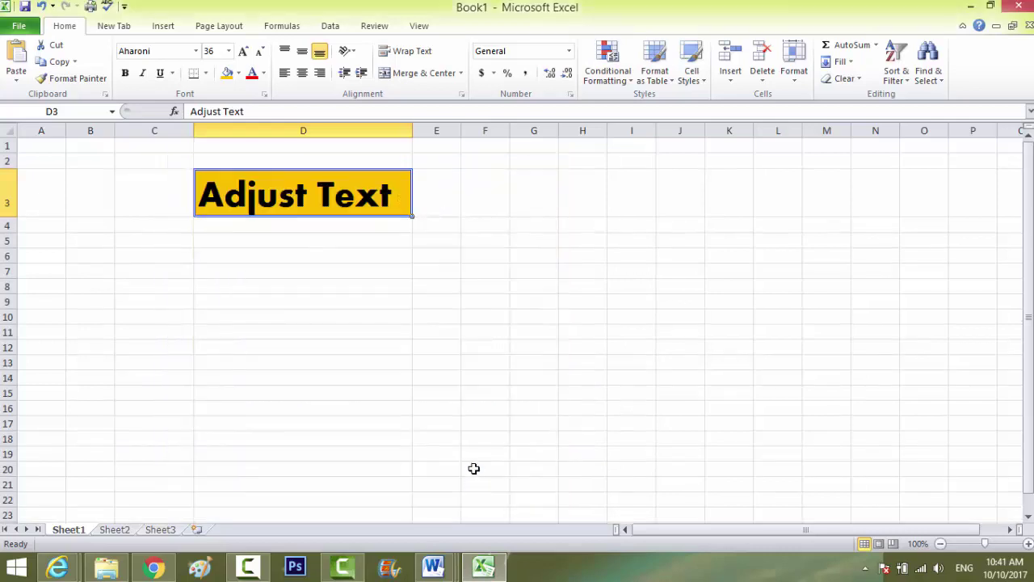
{"action": "left_click", "coordinate": [336, 267]}
- Select a few empty cells, then show the File Info page for unsaved Book1
{"action": "left_click", "coordinate": [273, 344]}
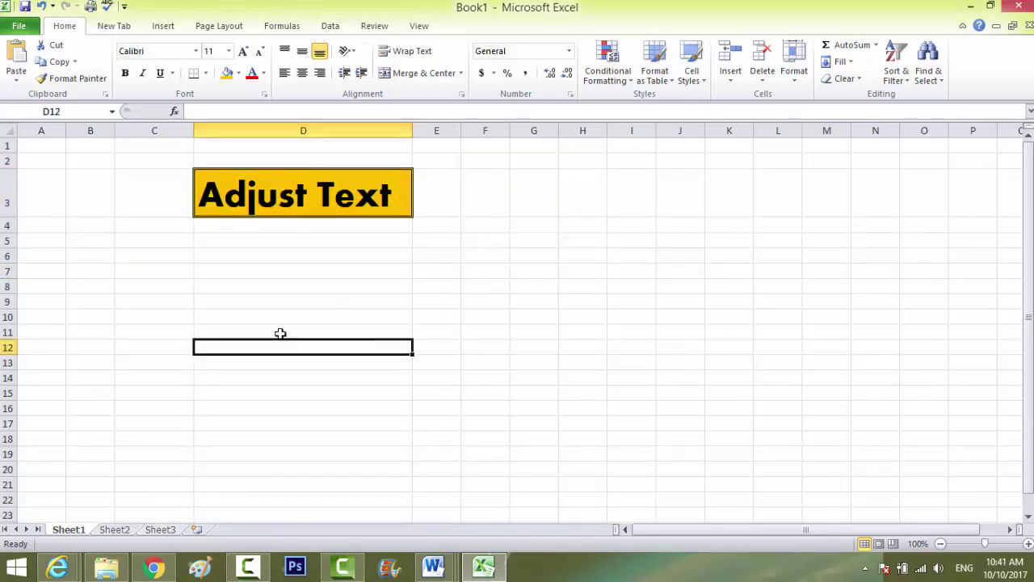
{"action": "left_click", "coordinate": [332, 267]}
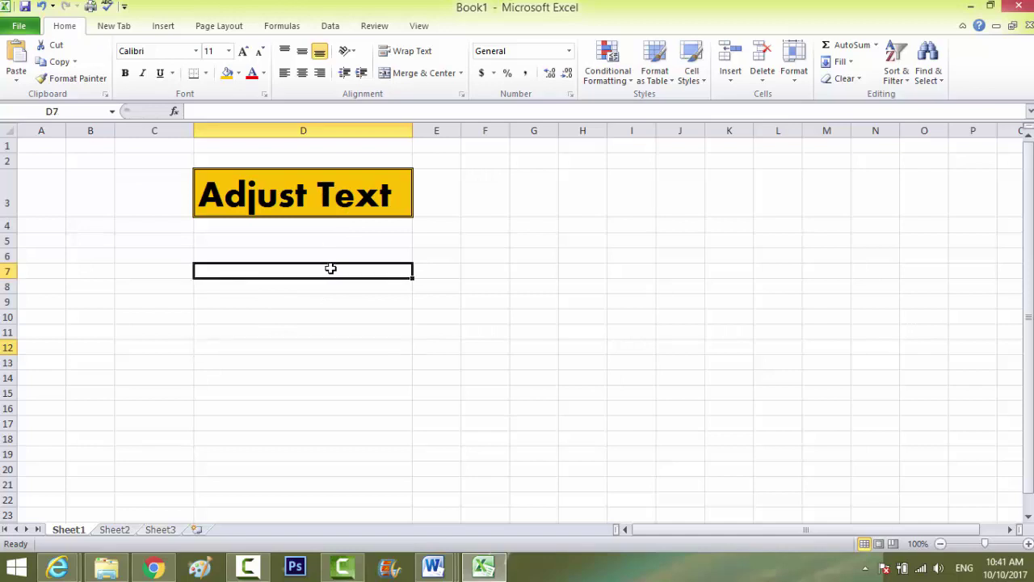
{"action": "left_click", "coordinate": [332, 319]}
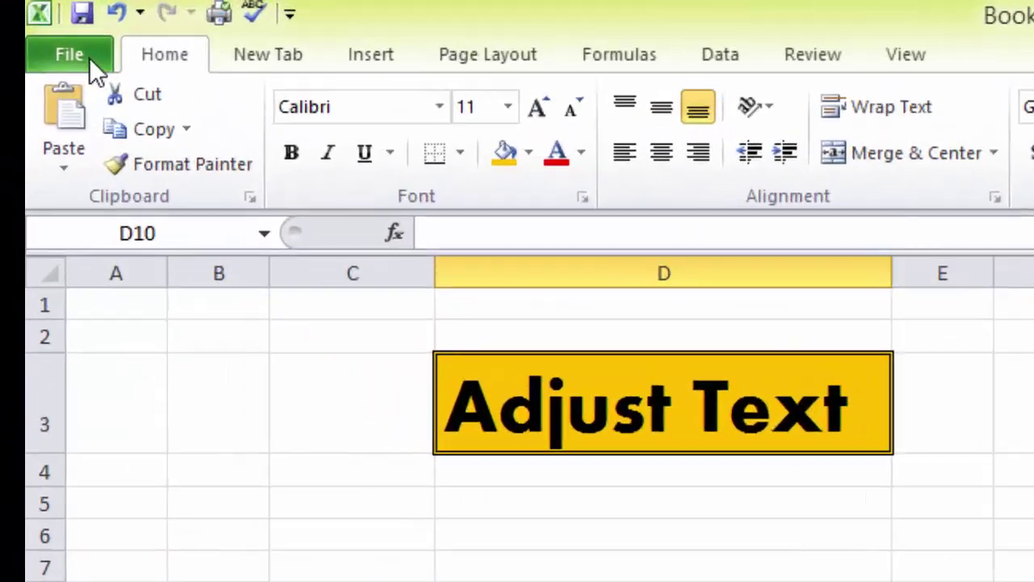
{"action": "left_click", "coordinate": [28, 31]}
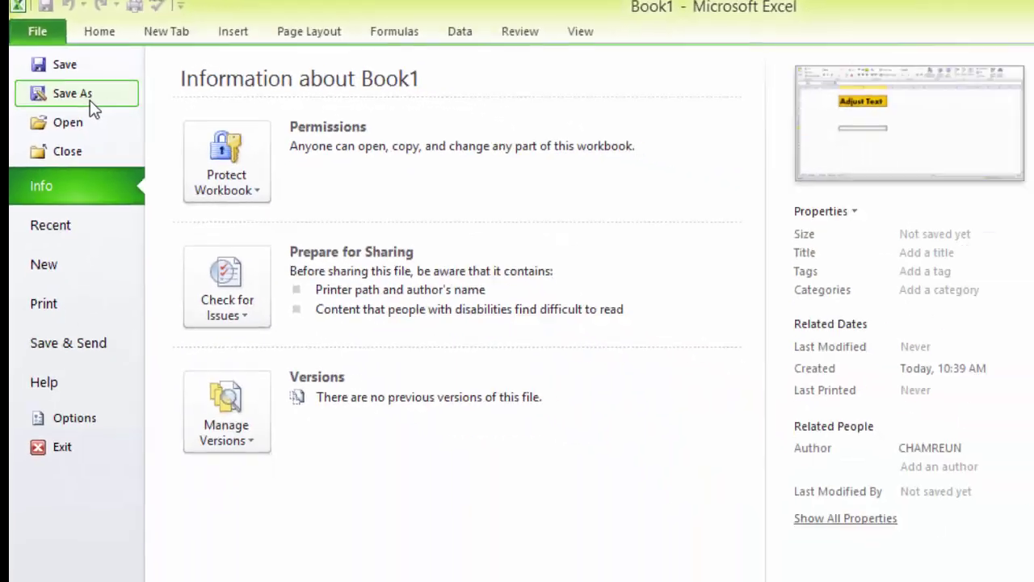
- Choose Save As and move the Save As window slightly right
{"action": "left_click", "coordinate": [89, 99]}
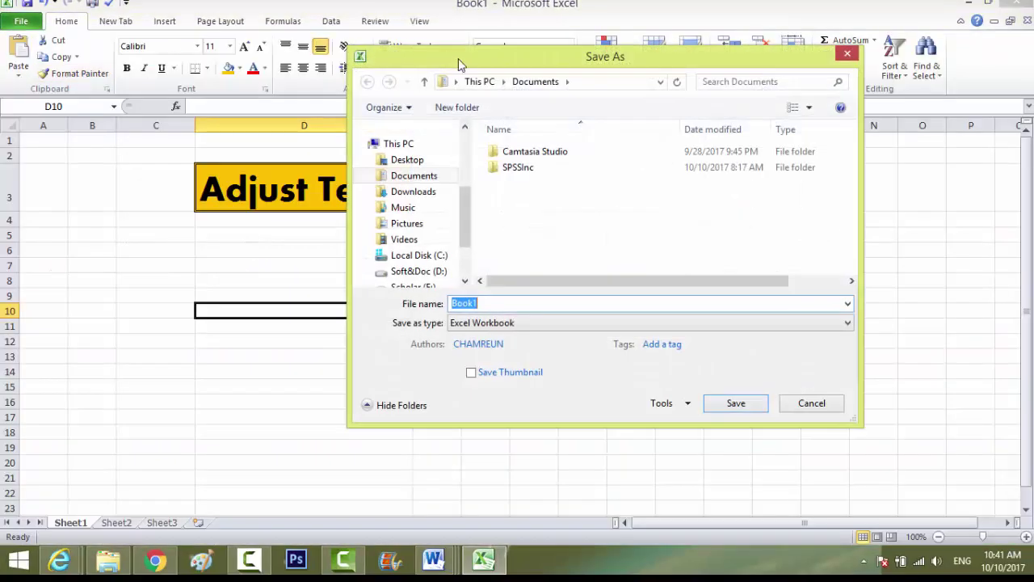
{"action": "left_click_drag", "start_coordinate": [465, 56], "coordinate": [526, 61]}
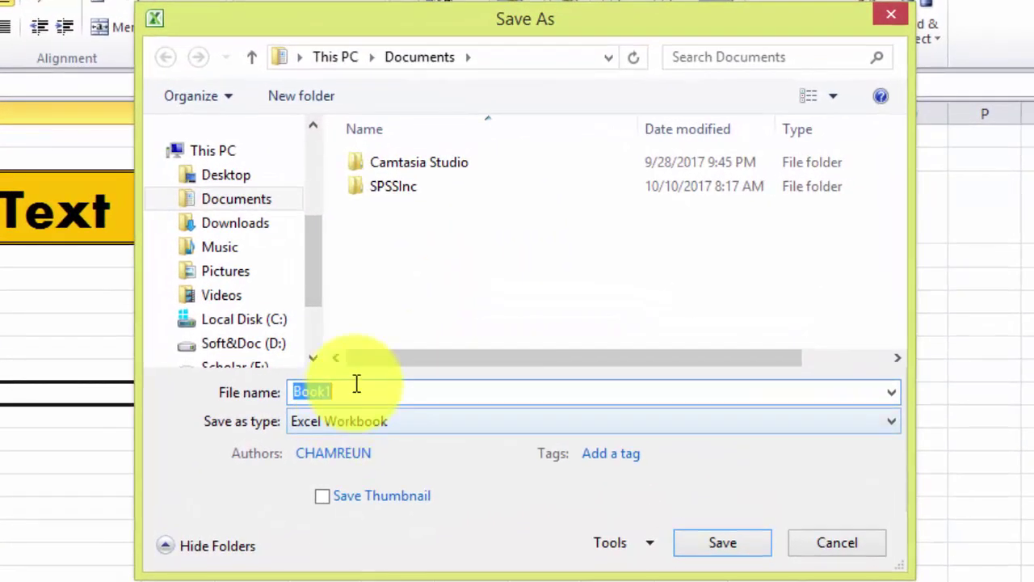
- Start renaming to 'Book1 Testing' and browse to Scholar (E:) > Z-Ms Office 2010 Tutorials > Excel 2010-(1-20)
{"action": "left_click", "coordinate": [356, 388]}
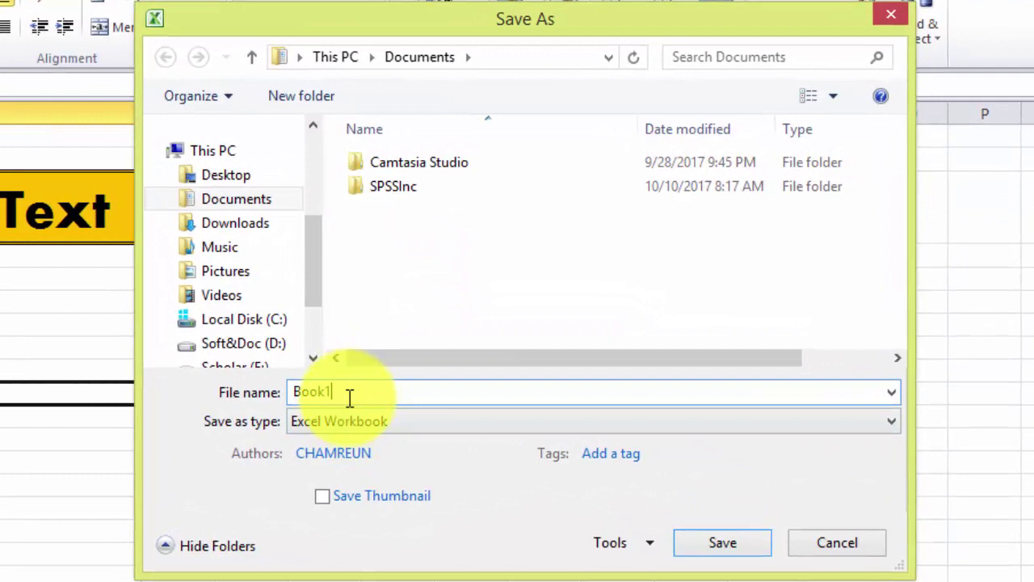
{"action": "type", "text": " Testing"}
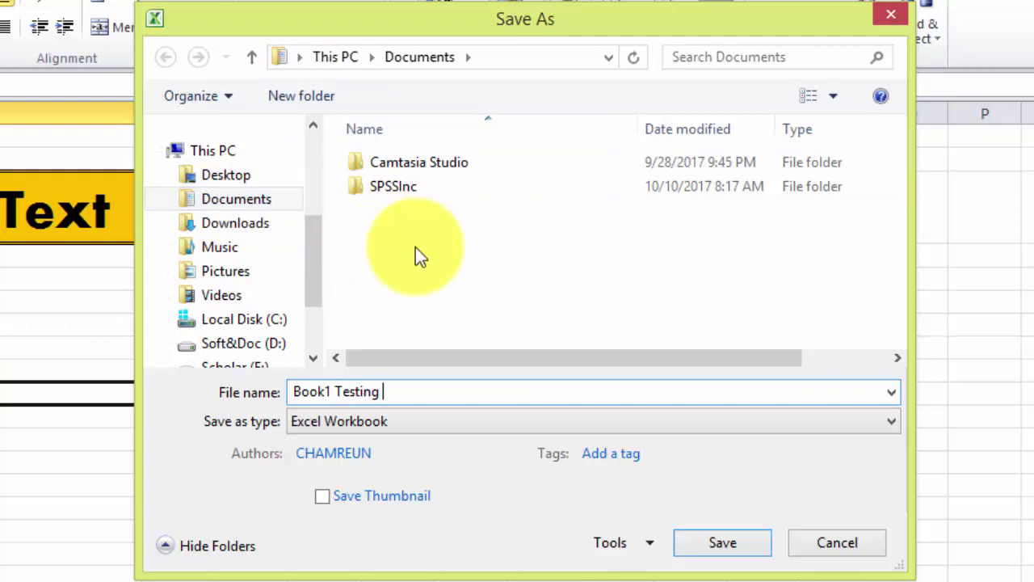
{"action": "left_click_drag", "start_coordinate": [311, 226], "coordinate": [319, 279]}
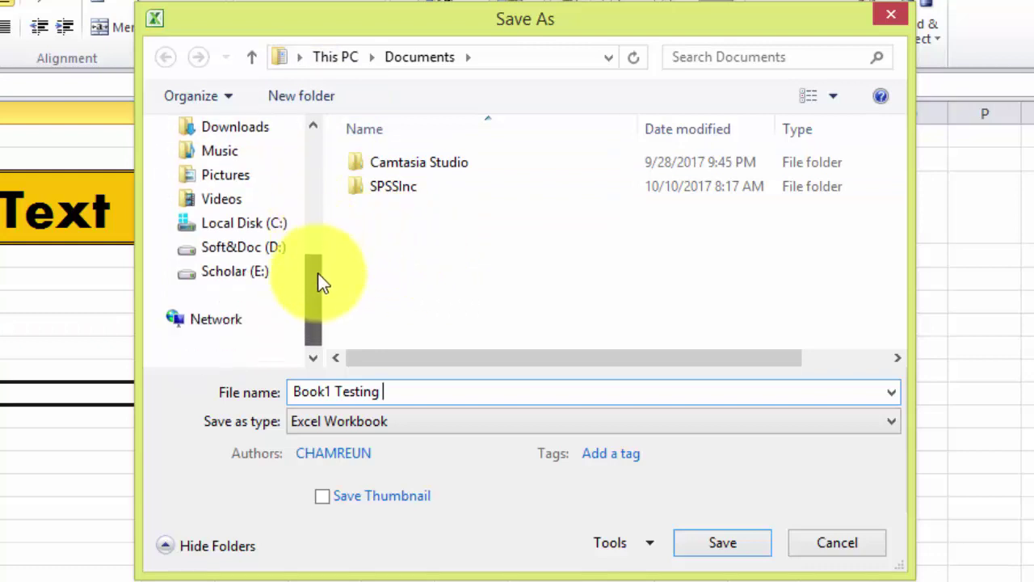
{"action": "left_click", "coordinate": [238, 271]}
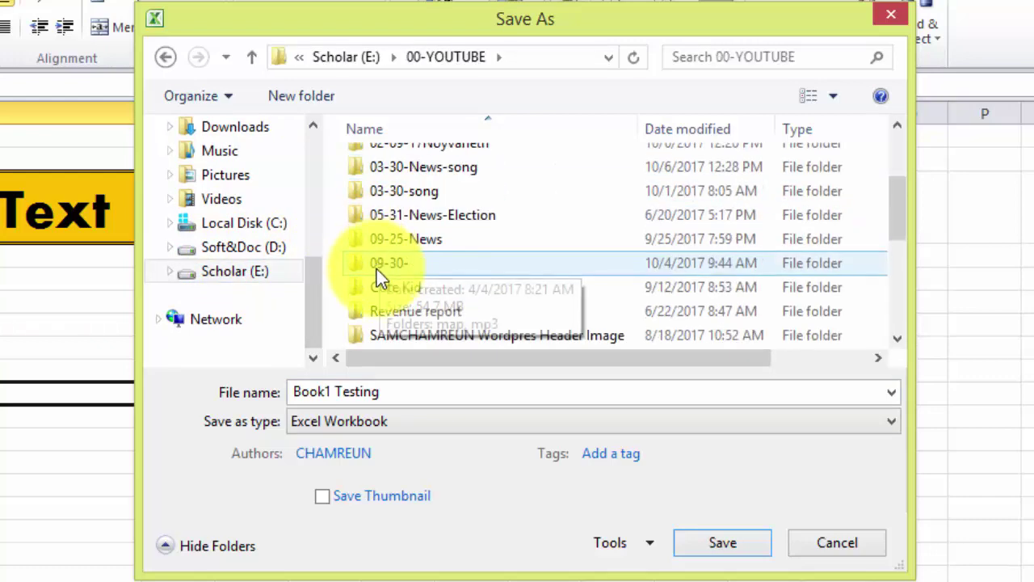
{"action": "scroll", "coordinate": [388, 283], "scroll_direction": "down", "scroll_amount": 5}
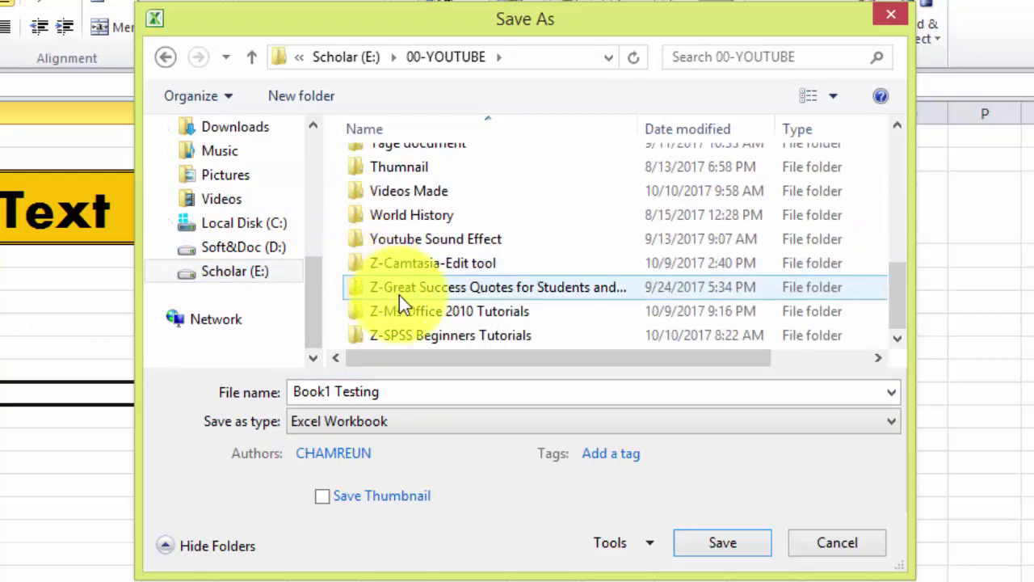
{"action": "double_click", "coordinate": [436, 314]}
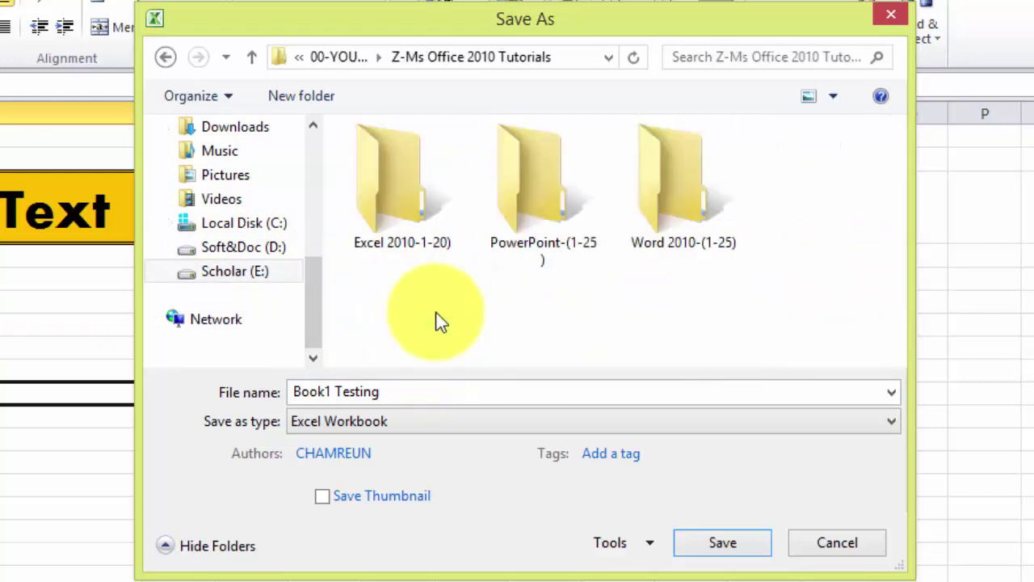
{"action": "left_click", "coordinate": [408, 232]}
{"action": "double_click", "coordinate": [408, 233]}
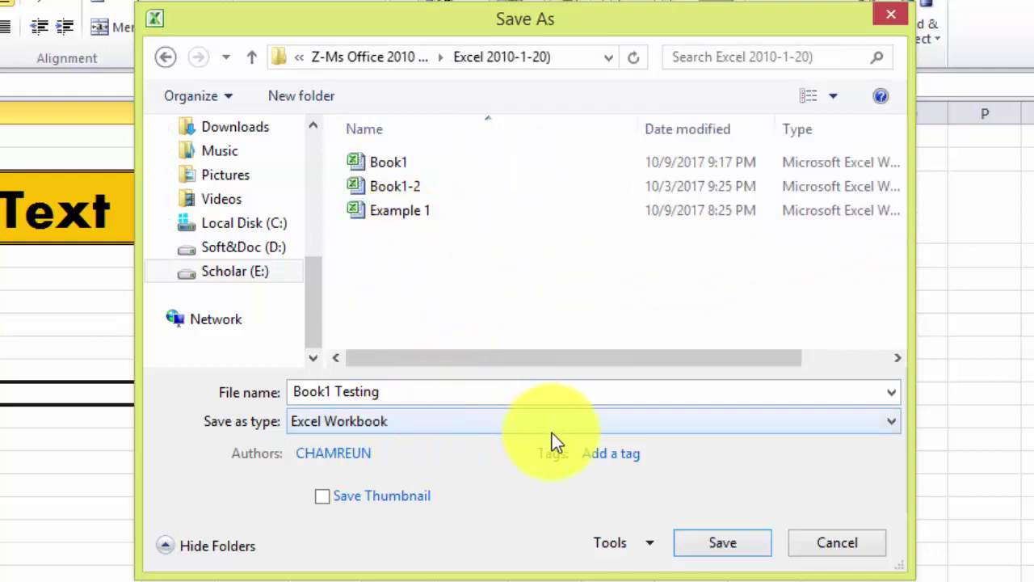
- Complete the file name as 'Book1 Testing Save' and save the workbook
{"action": "triple_click", "coordinate": [393, 392]}
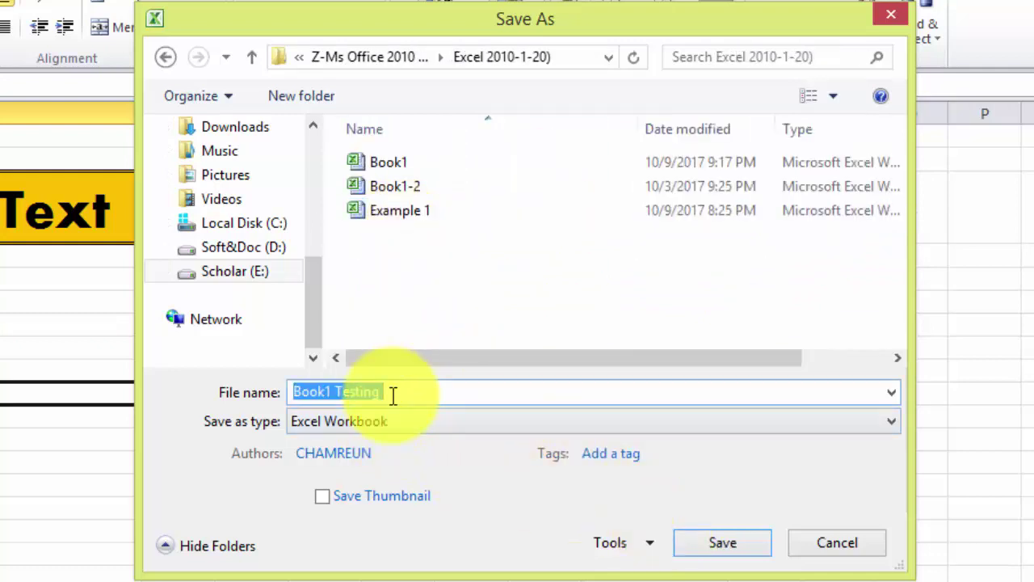
{"action": "left_click", "coordinate": [393, 393]}
{"action": "type", "text": "S"}
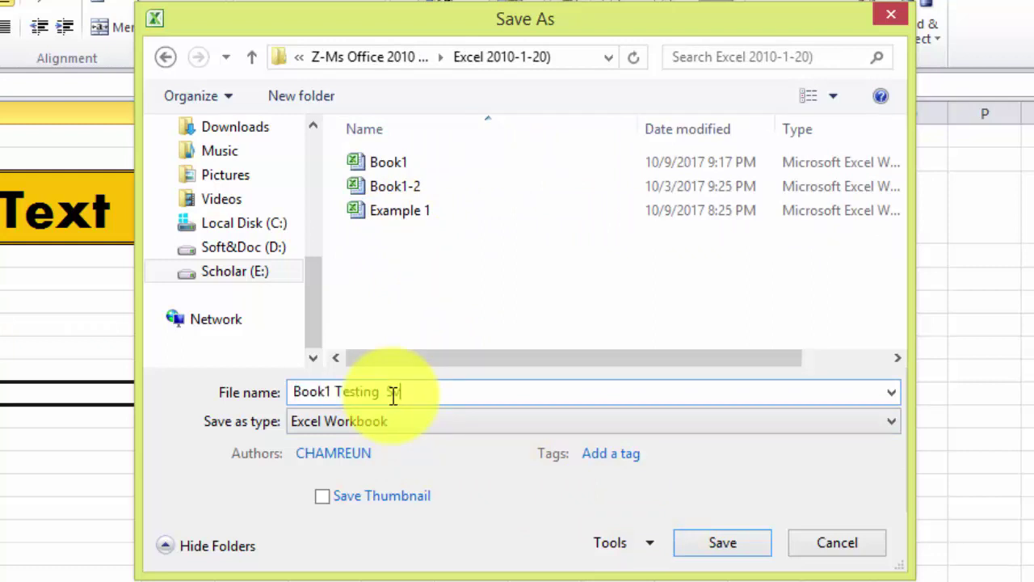
{"action": "type", "text": "vae"}
{"action": "key", "text": "BackSpace"}
{"action": "key", "text": "BackSpace"}
{"action": "key", "text": "BackSpace"}
{"action": "type", "text": "ve"}
{"action": "left_click", "coordinate": [739, 553]}
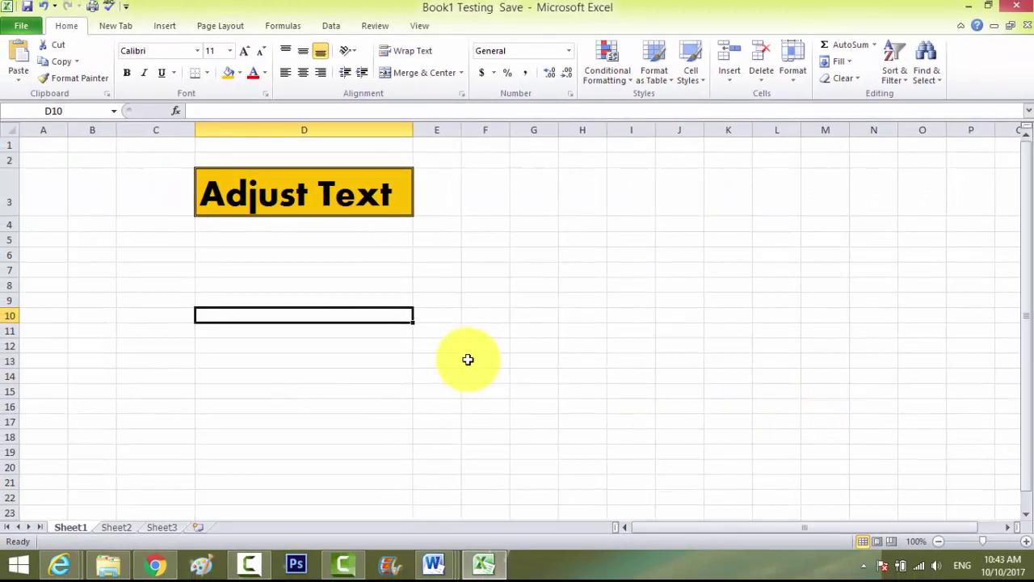
- Show the File Info page for the saved Book1 Testing Save.xlsx
{"action": "left_click", "coordinate": [472, 348]}
{"action": "left_click", "coordinate": [388, 292]}
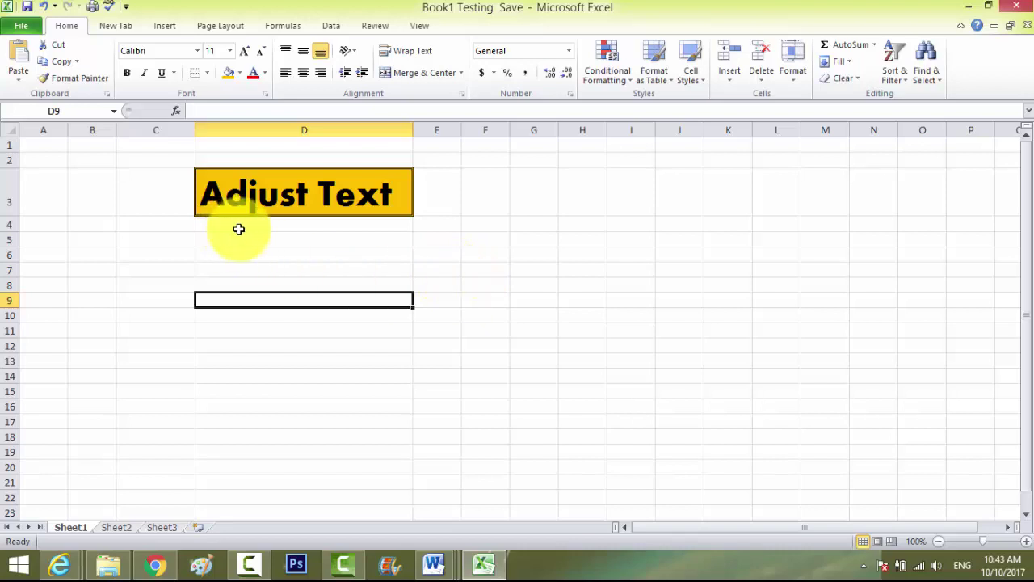
{"action": "left_click", "coordinate": [27, 27]}
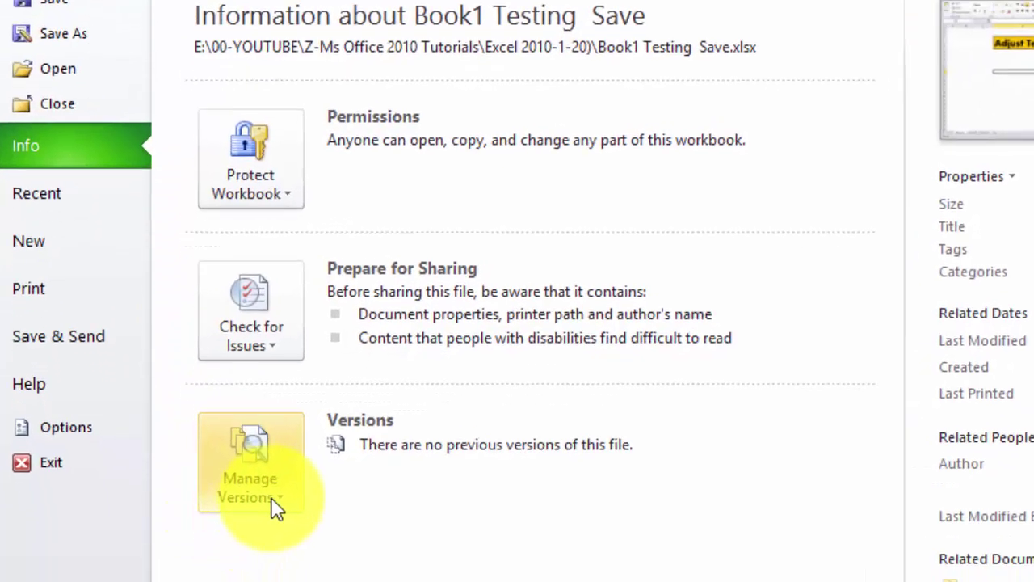
- Open the version management options on the Book1 Testing Save Info page
{"action": "left_click", "coordinate": [250, 525]}
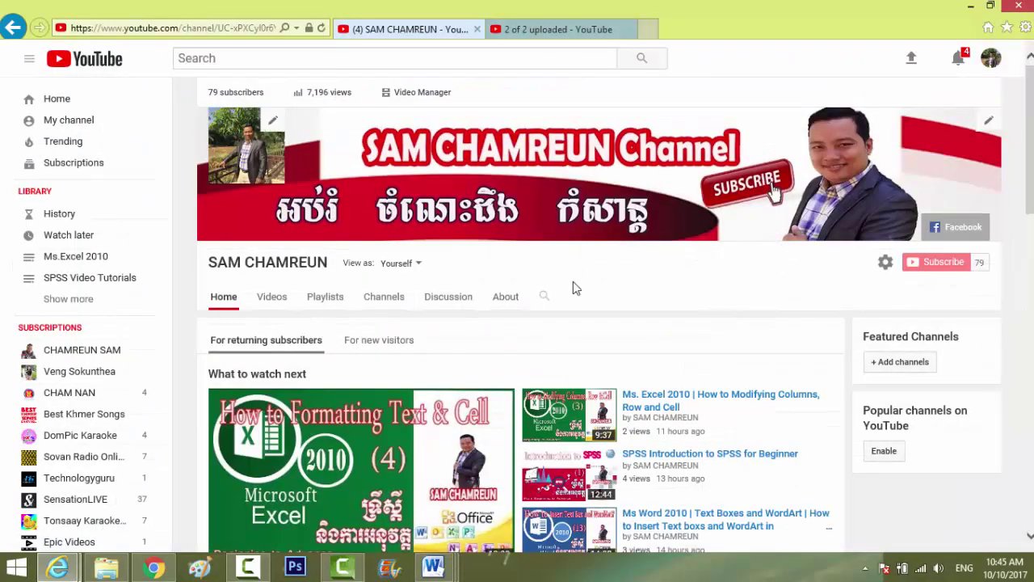
- Run 'excel' from the Windows Run dialog to launch a blank Book1 workbook
{"action": "left_click", "coordinate": [16, 566]}
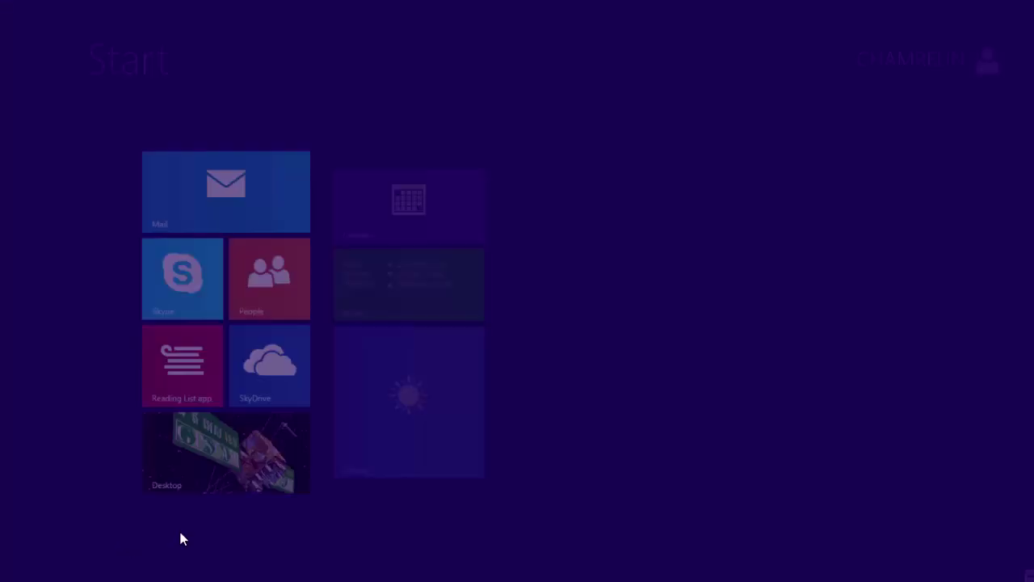
{"action": "key", "text": "super+r"}
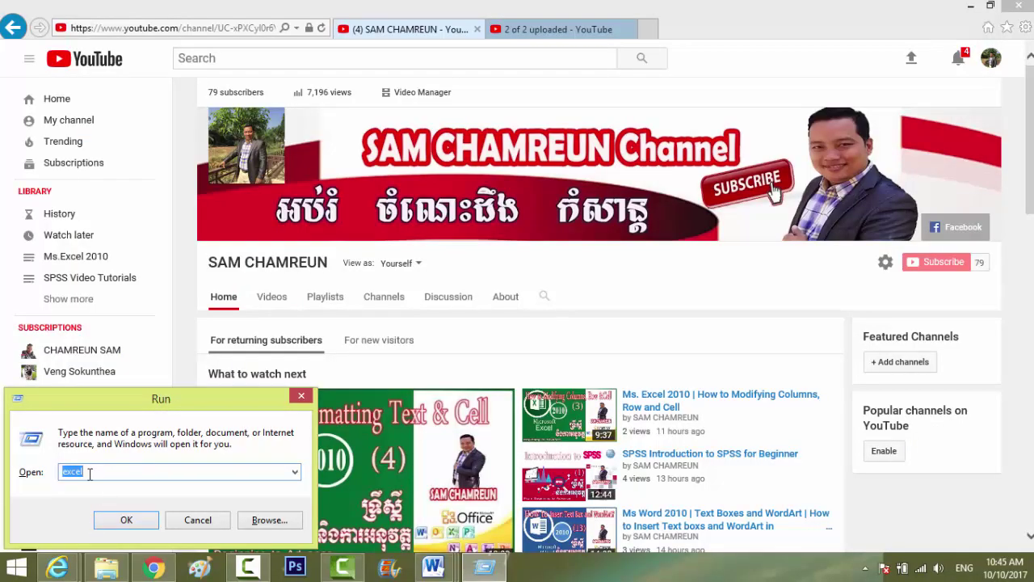
{"action": "left_click", "coordinate": [89, 473]}
{"action": "key", "text": "Return"}
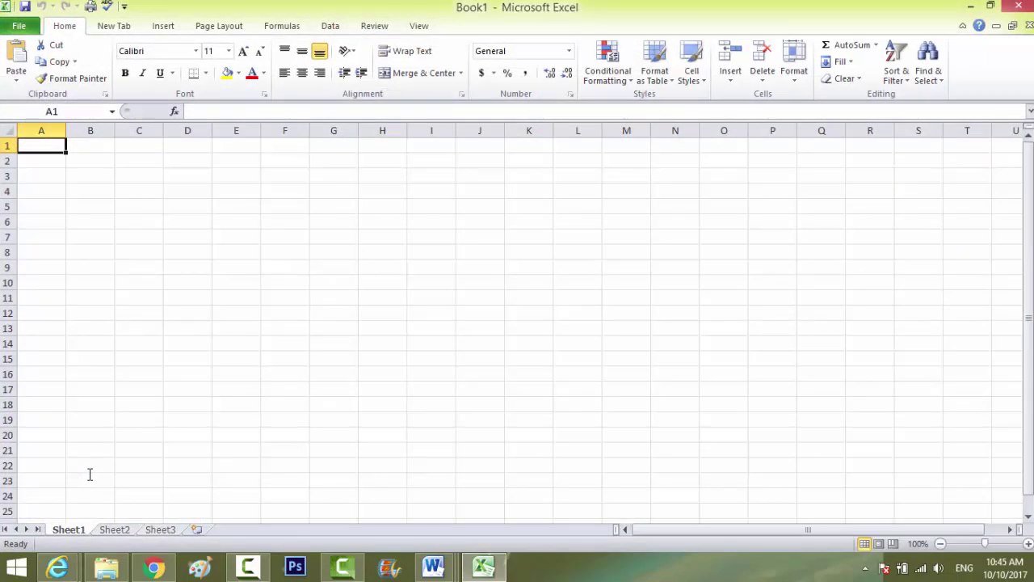
- Bring up the Open dialog and browse to the 00-YOUTUBE folder on Scholar (E:)
{"action": "left_click", "coordinate": [172, 235]}
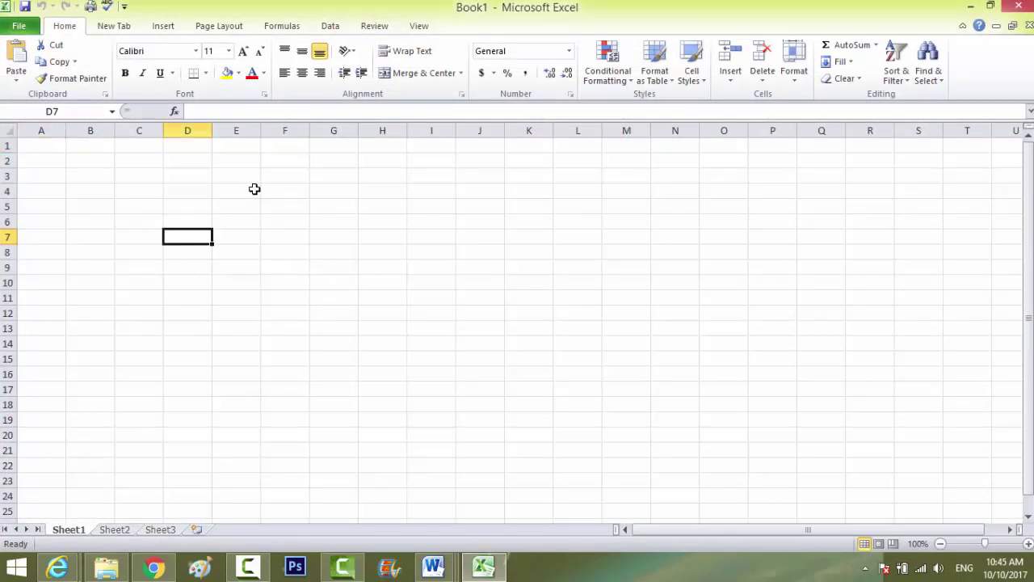
{"action": "left_click", "coordinate": [148, 197]}
{"action": "left_click", "coordinate": [19, 26]}
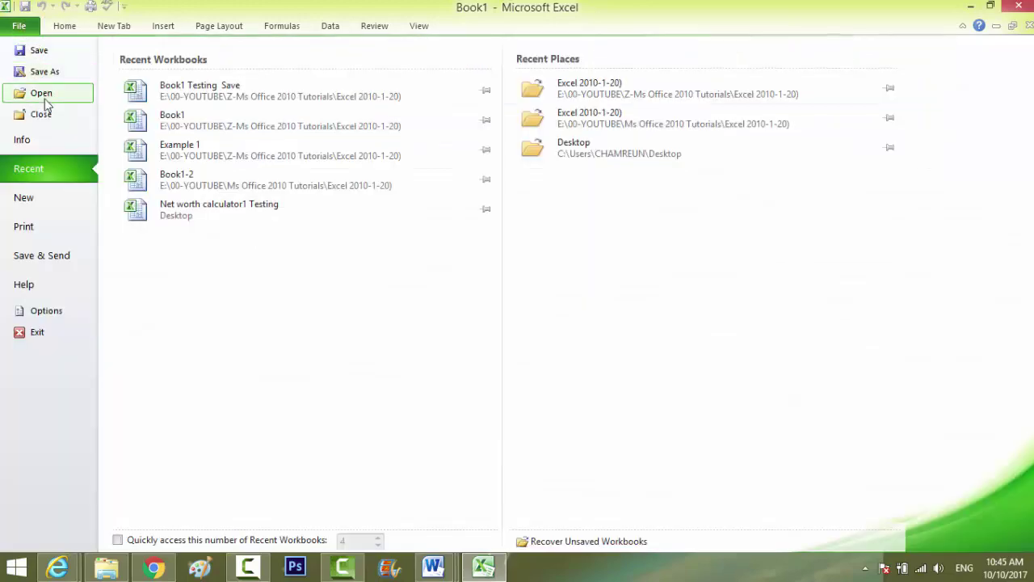
{"action": "left_click", "coordinate": [44, 97]}
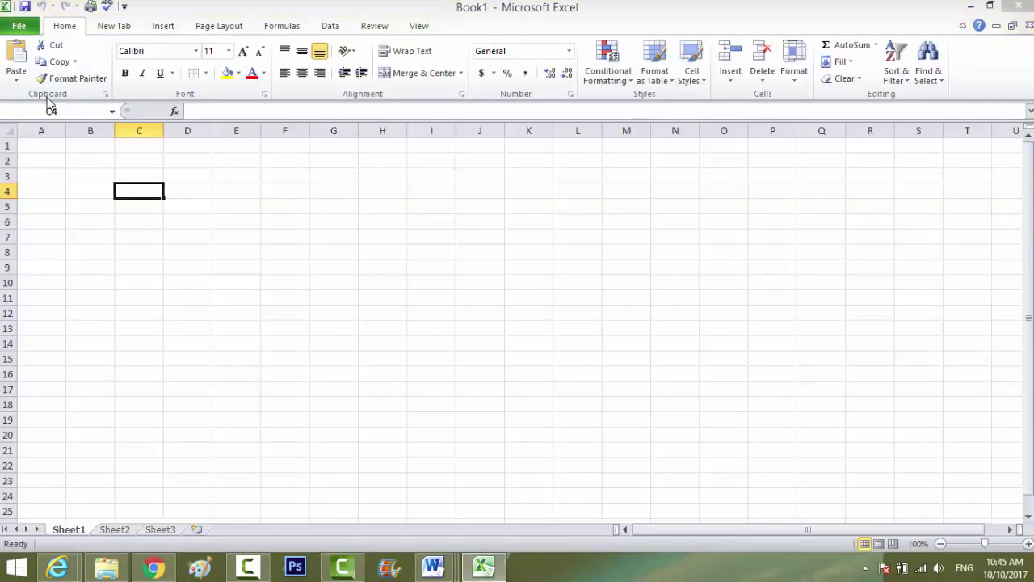
{"action": "scroll", "coordinate": [114, 194], "scroll_direction": "down", "scroll_amount": 1}
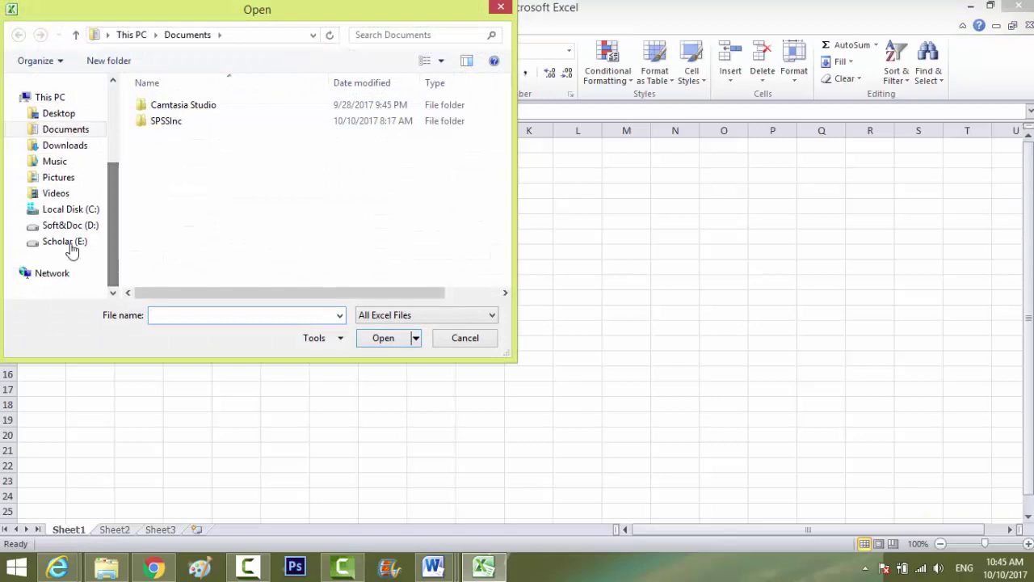
{"action": "left_click", "coordinate": [67, 240]}
{"action": "double_click", "coordinate": [172, 123]}
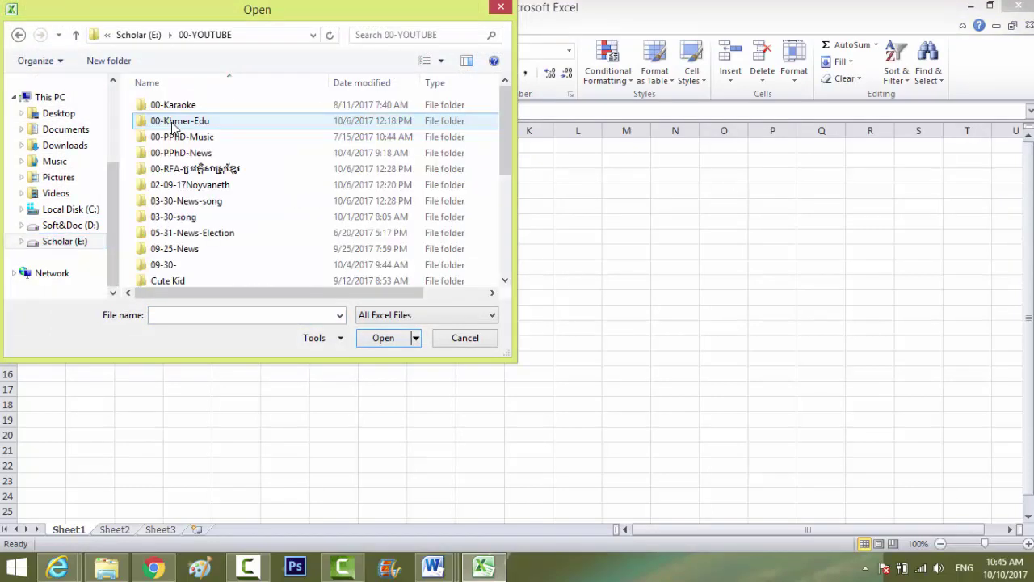
- Go into Z-Ms Office 2010 Tutorials > Excel 2010-1-20 and open Book1 Testing Save
{"action": "scroll", "coordinate": [206, 242], "scroll_direction": "down", "scroll_amount": 3}
{"action": "scroll", "coordinate": [208, 250], "scroll_direction": "down", "scroll_amount": 1}
{"action": "scroll", "coordinate": [203, 273], "scroll_direction": "down", "scroll_amount": 1}
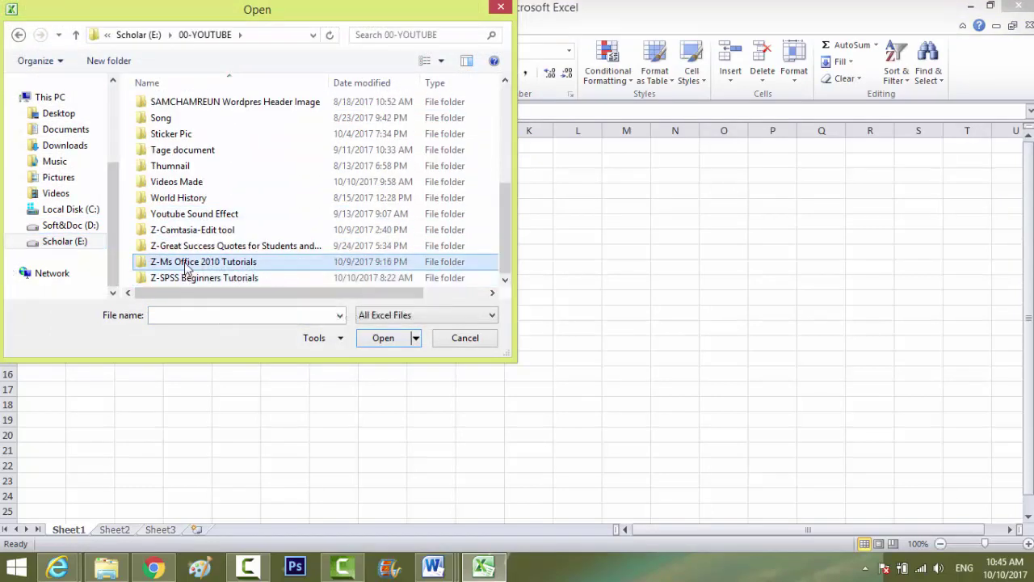
{"action": "double_click", "coordinate": [186, 266]}
{"action": "double_click", "coordinate": [178, 146]}
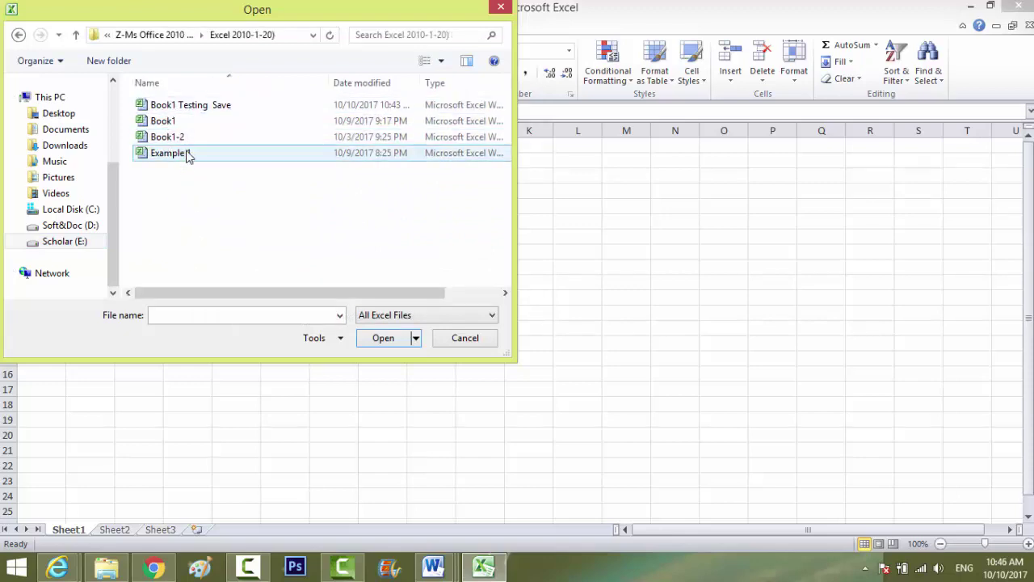
{"action": "left_click", "coordinate": [191, 108]}
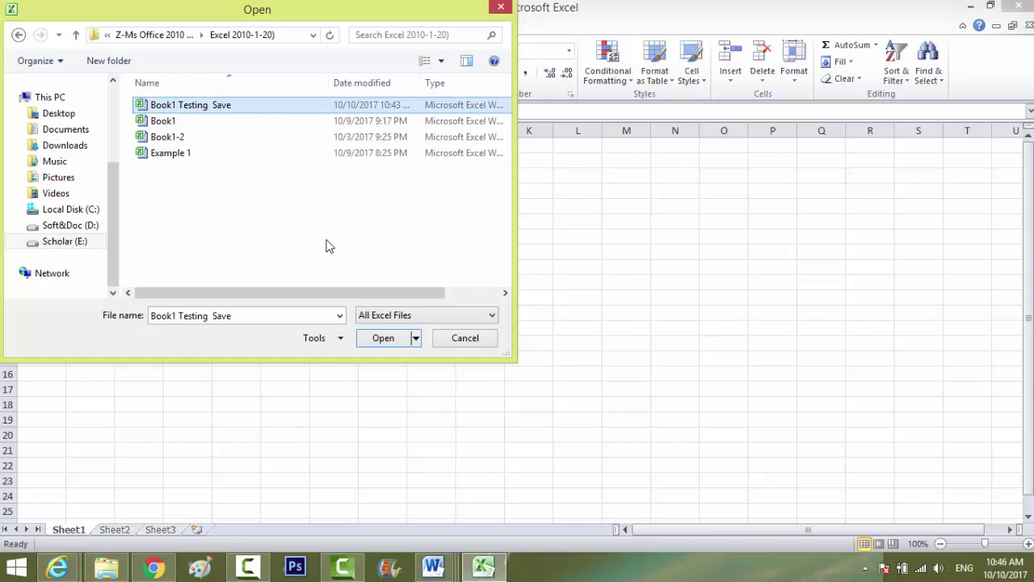
{"action": "left_click", "coordinate": [384, 337]}
- Select D6, B3:H11 and F14:F15, then review the File Info page and Recent workbooks list
{"action": "left_click", "coordinate": [218, 259]}
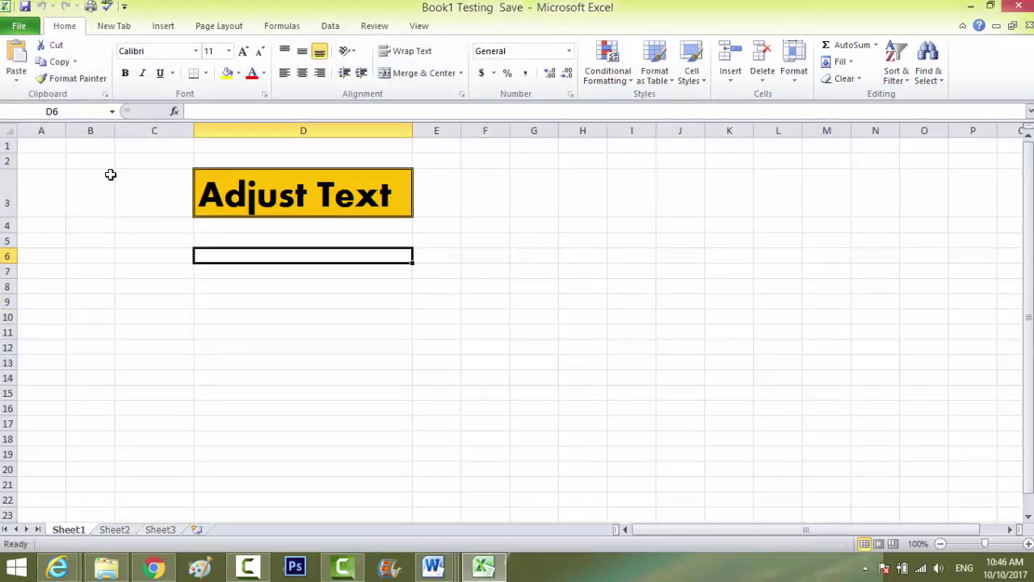
{"action": "mouse_move", "coordinate": [108, 173]}
{"action": "left_mouse_down"}
{"action": "mouse_move", "coordinate": [450, 330]}
{"action": "mouse_move", "coordinate": [565, 338]}
{"action": "left_mouse_up"}
{"action": "left_click_drag", "start_coordinate": [501, 391], "coordinate": [485, 378]}
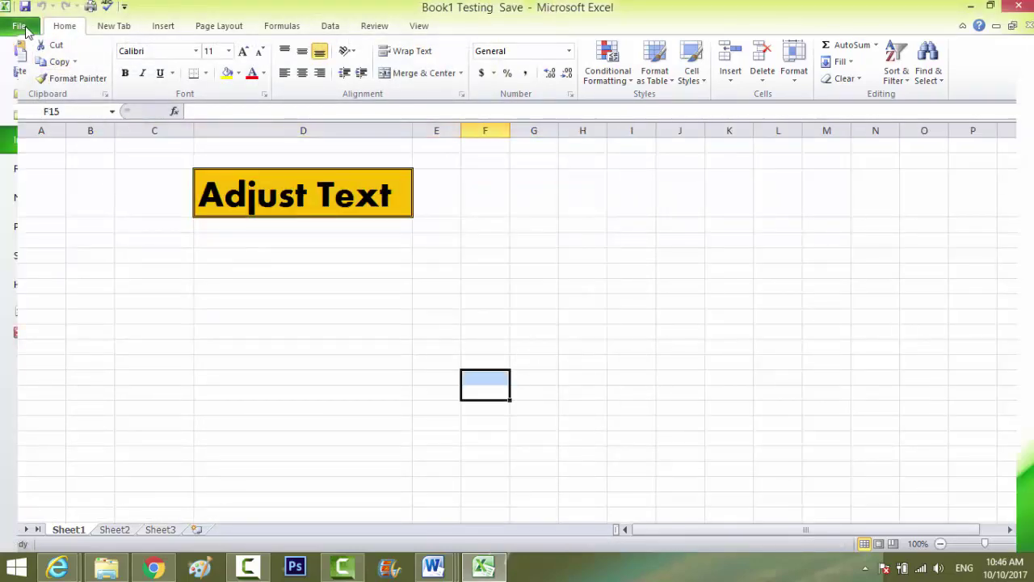
{"action": "left_click", "coordinate": [20, 26]}
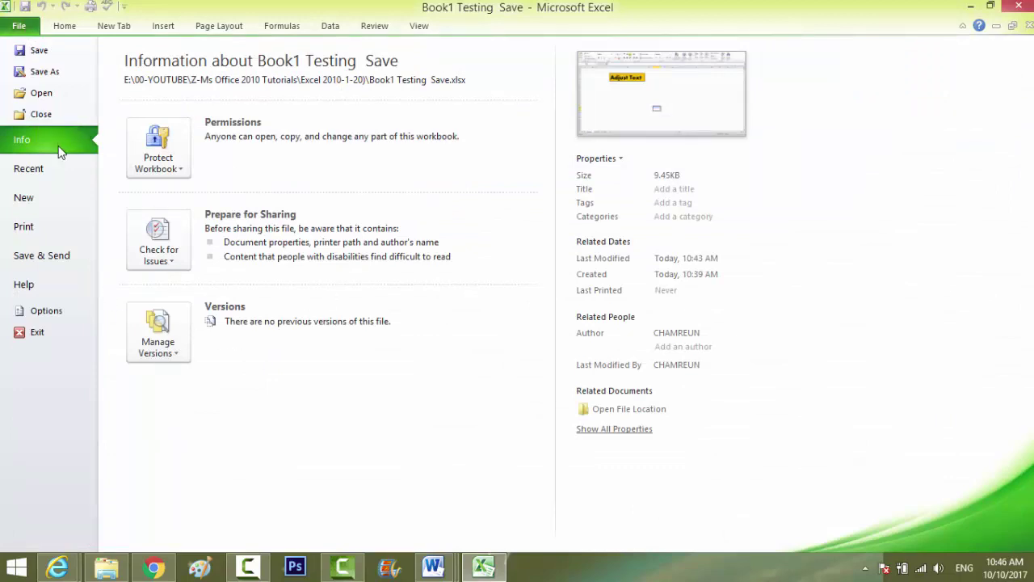
{"action": "left_click", "coordinate": [36, 173]}
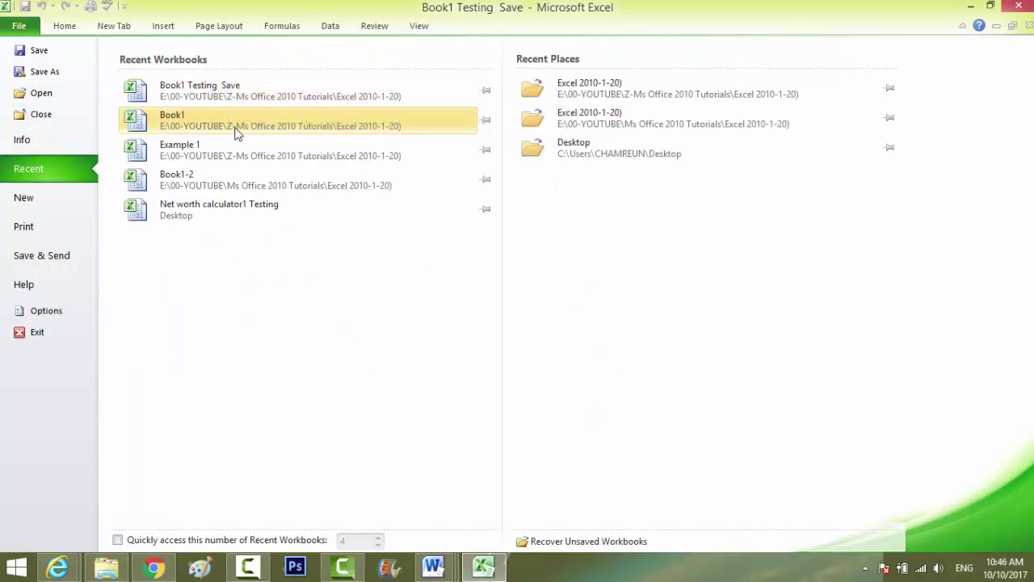
- Return to the worksheet and select cells D11 and G7
{"action": "left_click", "coordinate": [200, 97]}
{"action": "left_click", "coordinate": [365, 328]}
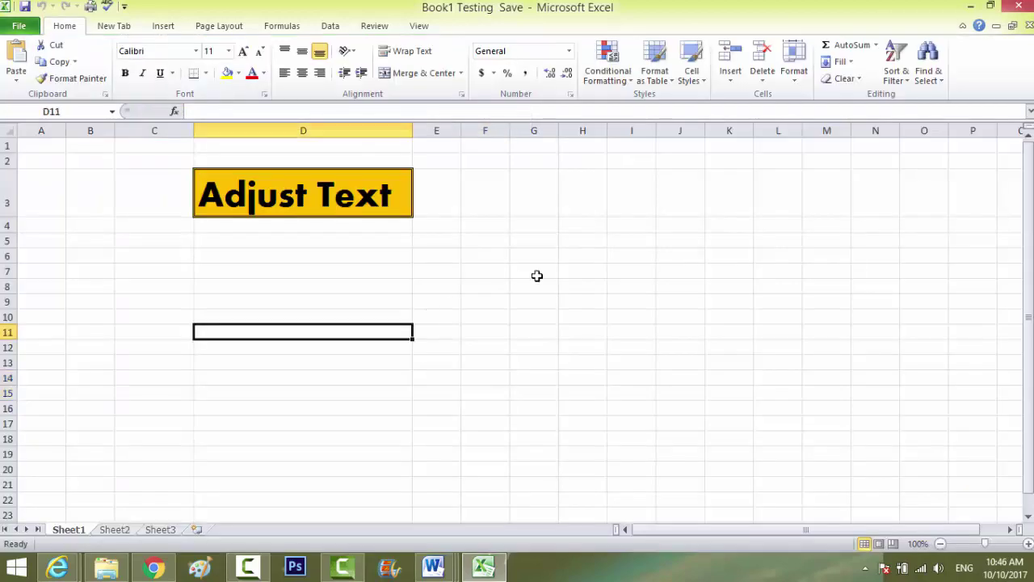
{"action": "left_click", "coordinate": [536, 276]}
{"action": "left_click", "coordinate": [1018, 9]}
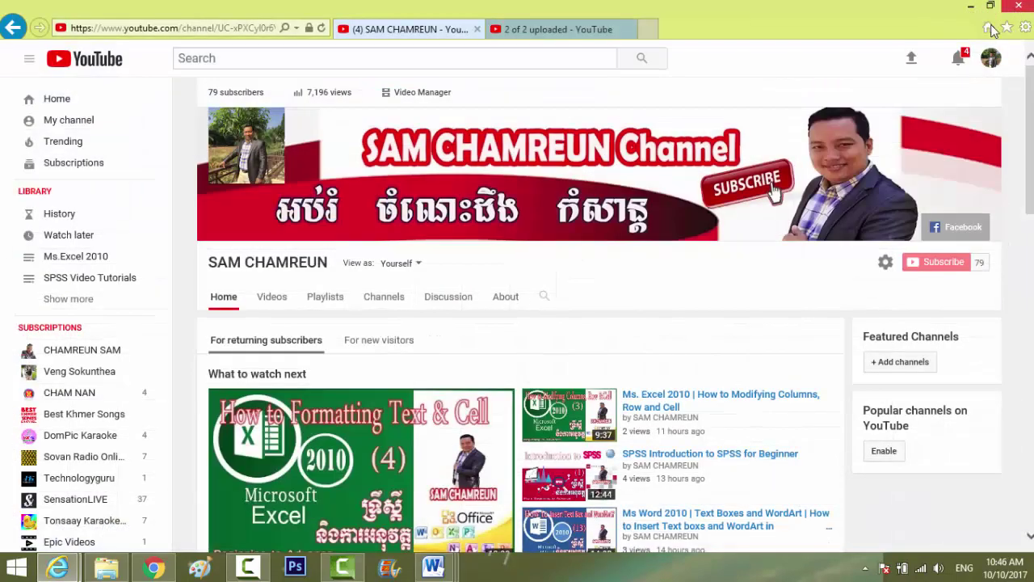